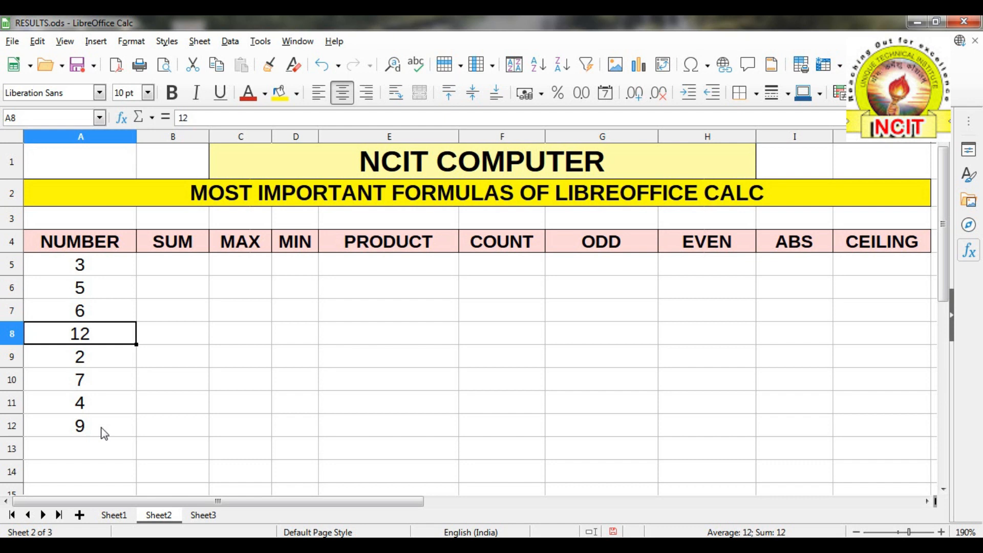
Total the numbers in the NUMBER column by entering =SUM(A5:A12) in cell B5.
click(169, 280)
click(168, 271)
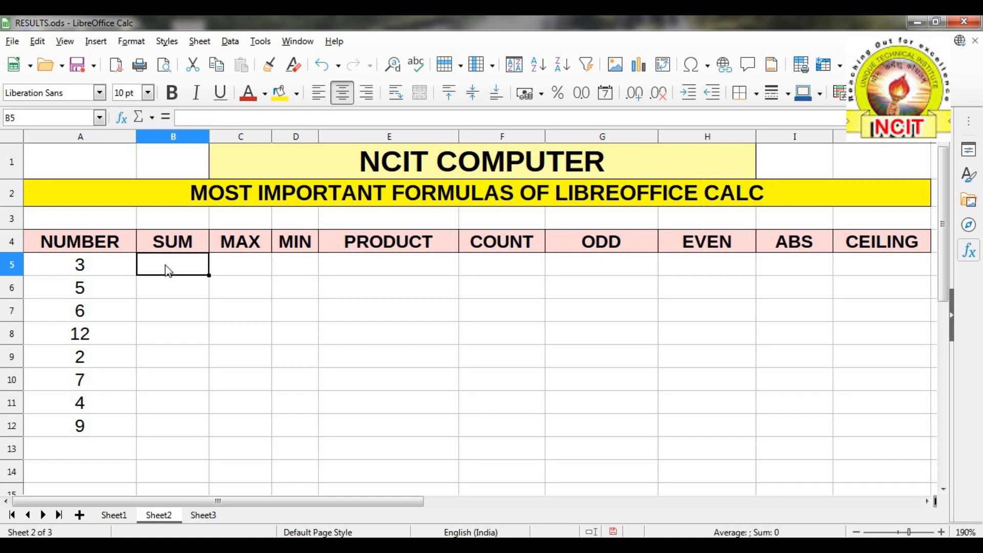
text(=)
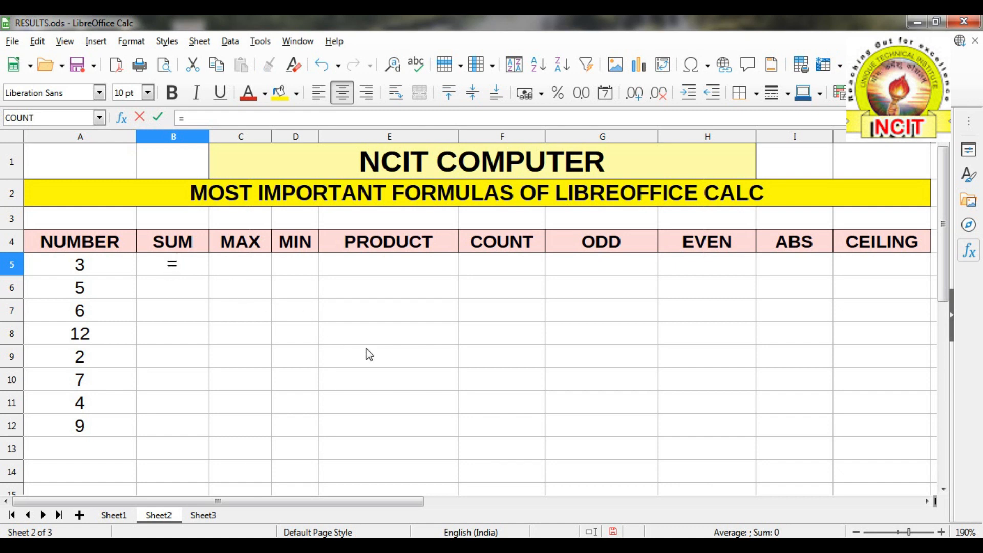
text(SUM()
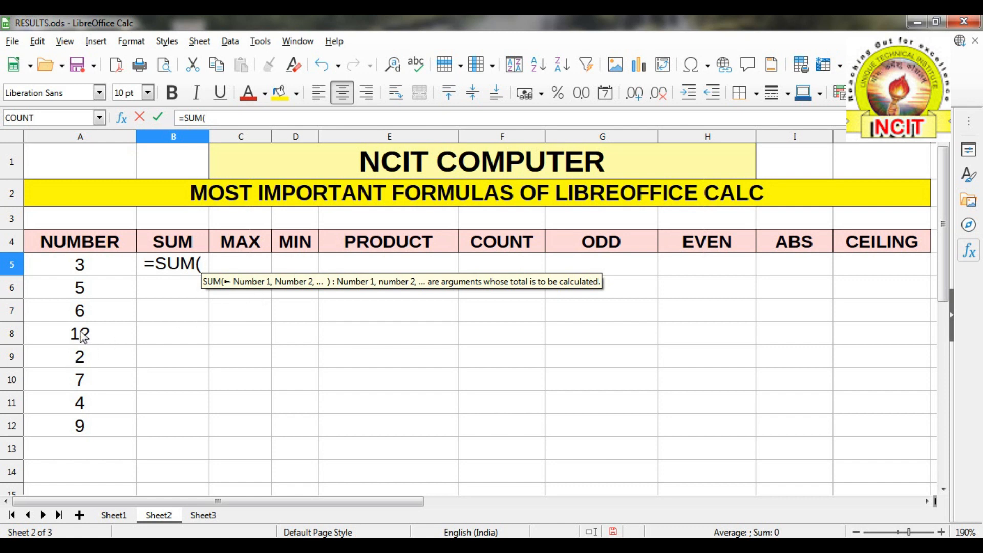
drag(73, 265, 95, 429)
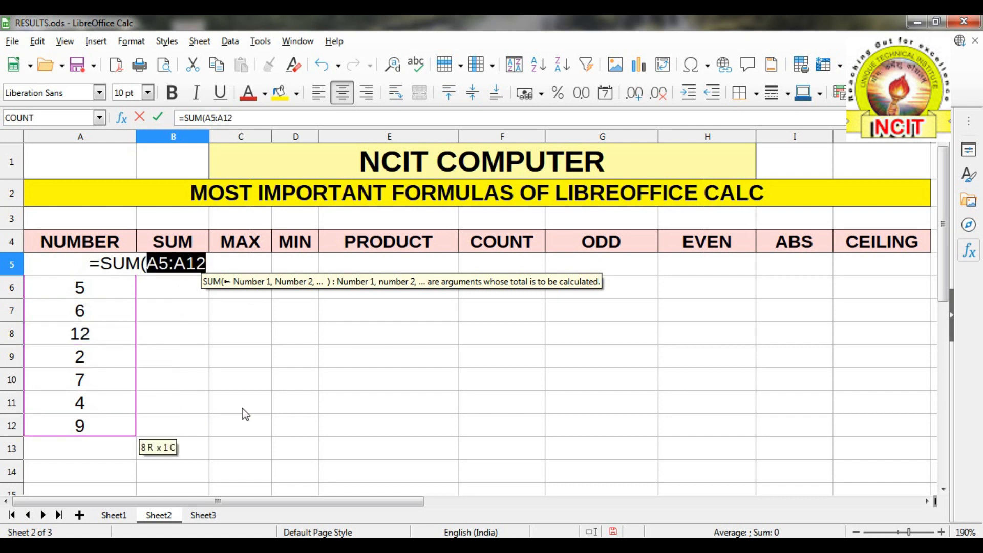
text())
key(Return)
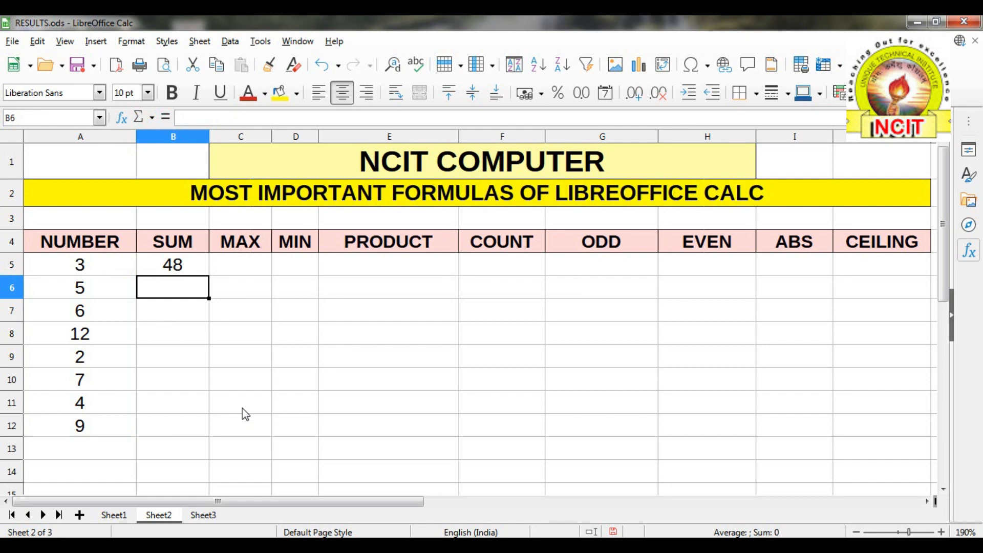
Clear cell B5 and enter the total with separate cell references as =SUM(A5,,A6,A7,A8,A9,A10,A11,A12).
key(Up)
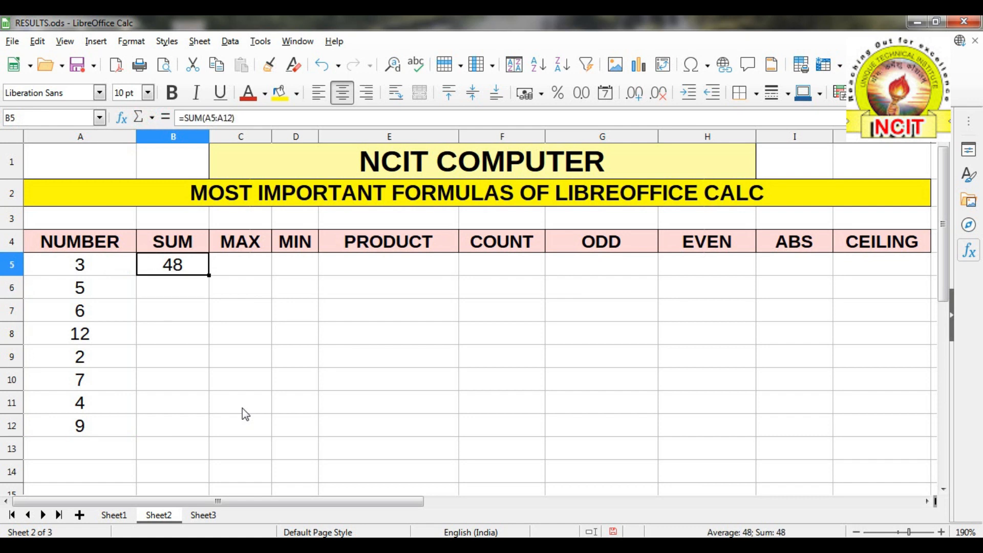
key(Delete)
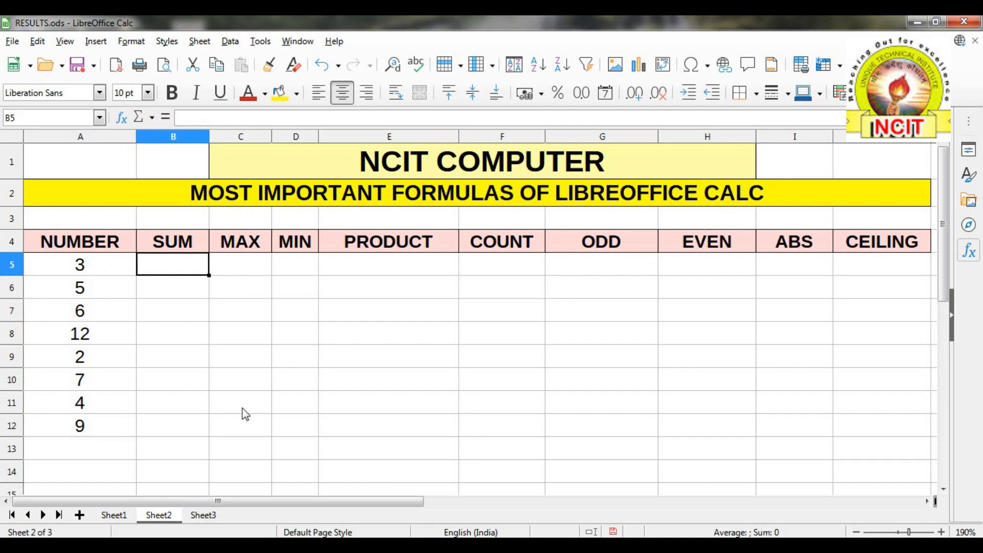
text(=SUM)
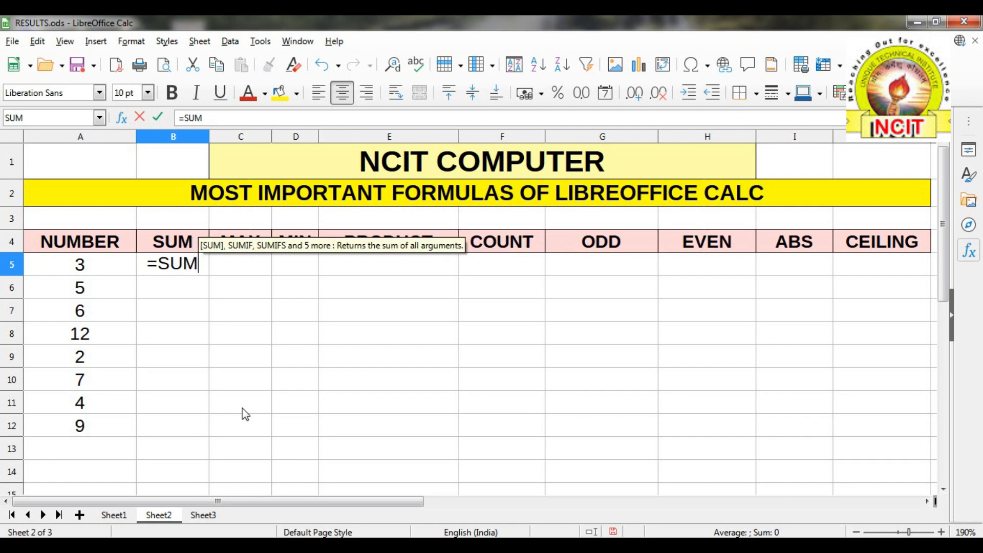
text(()
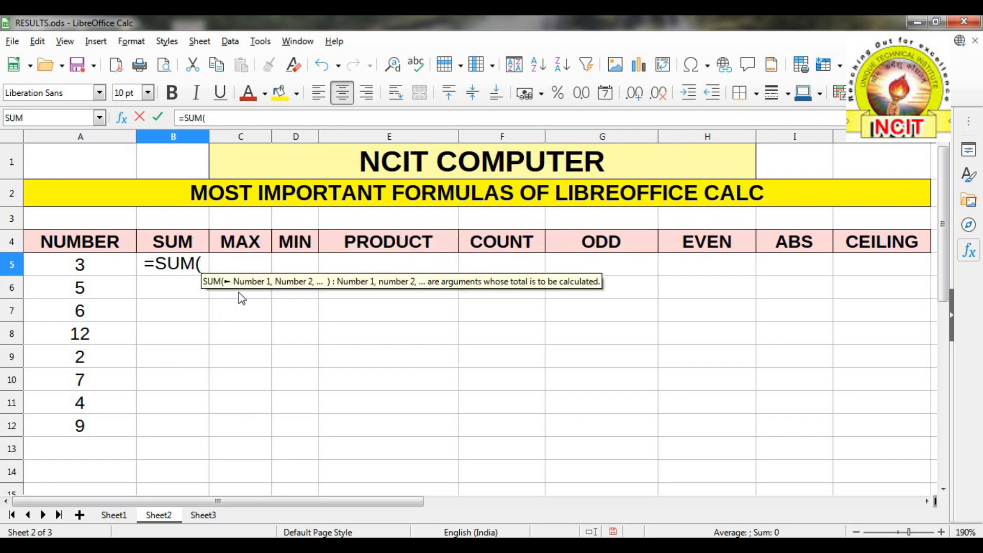
click(98, 271)
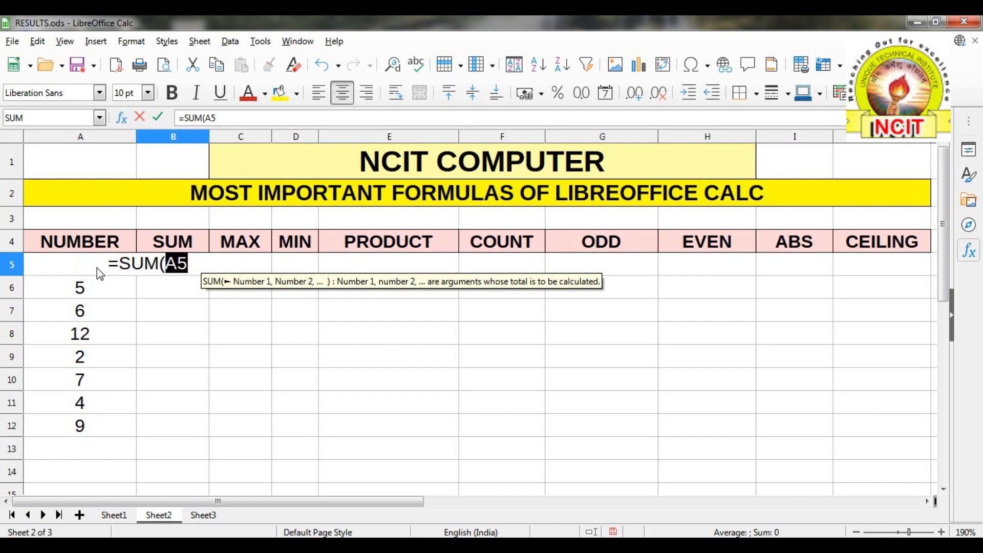
key(BackSpace)
text(A5,,)
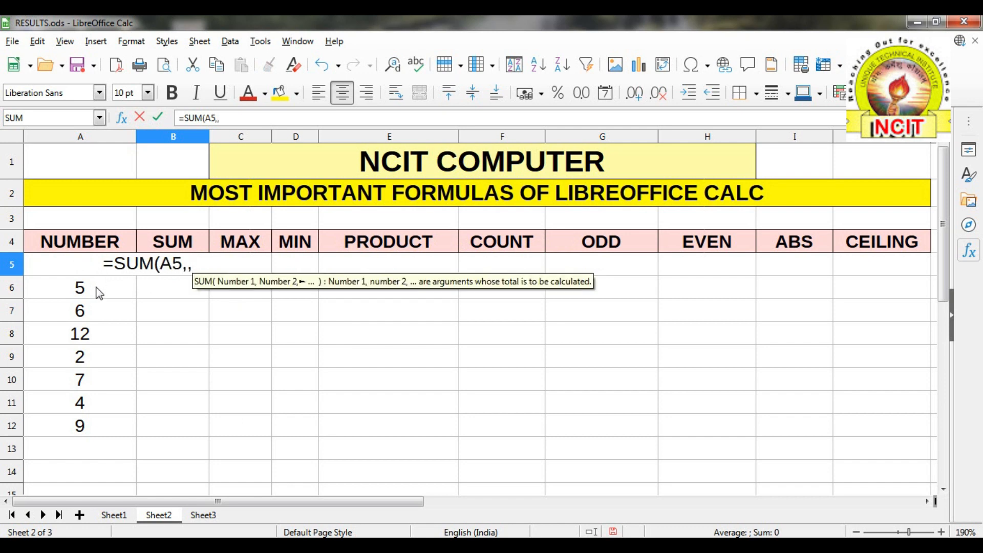
click(97, 290)
text(,)
click(95, 311)
text(,)
click(96, 337)
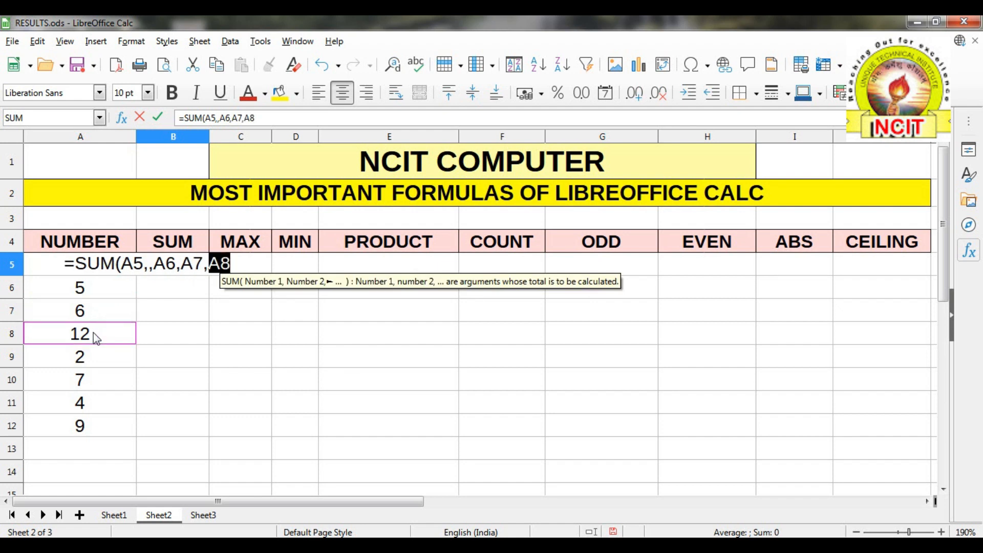
text(,)
click(97, 363)
text(,)
click(97, 385)
text(,)
click(98, 400)
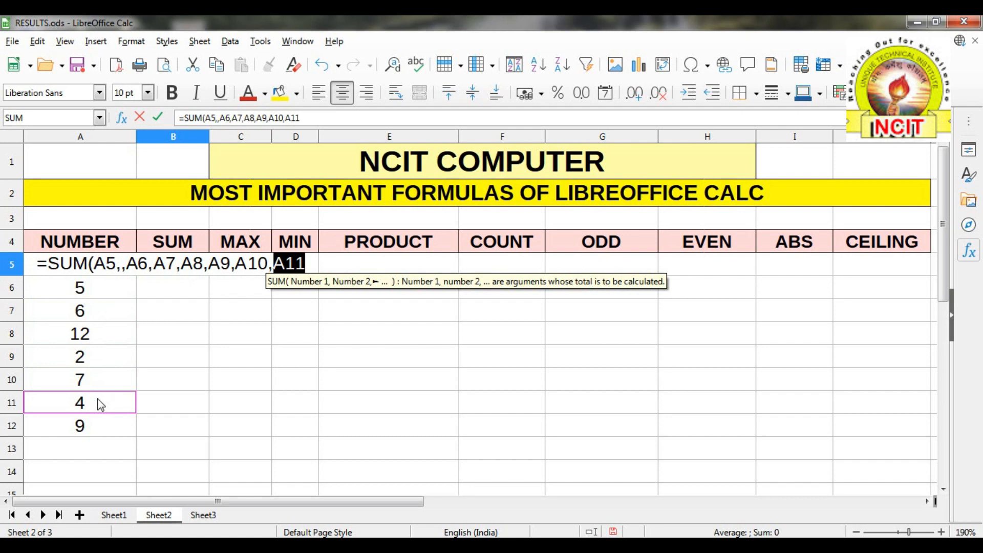
text(,)
click(97, 425)
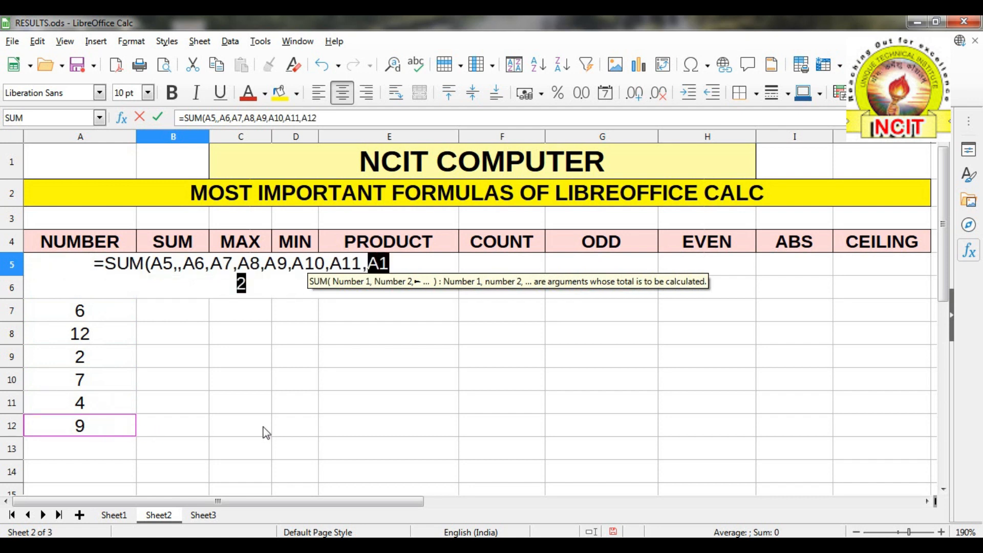
text())
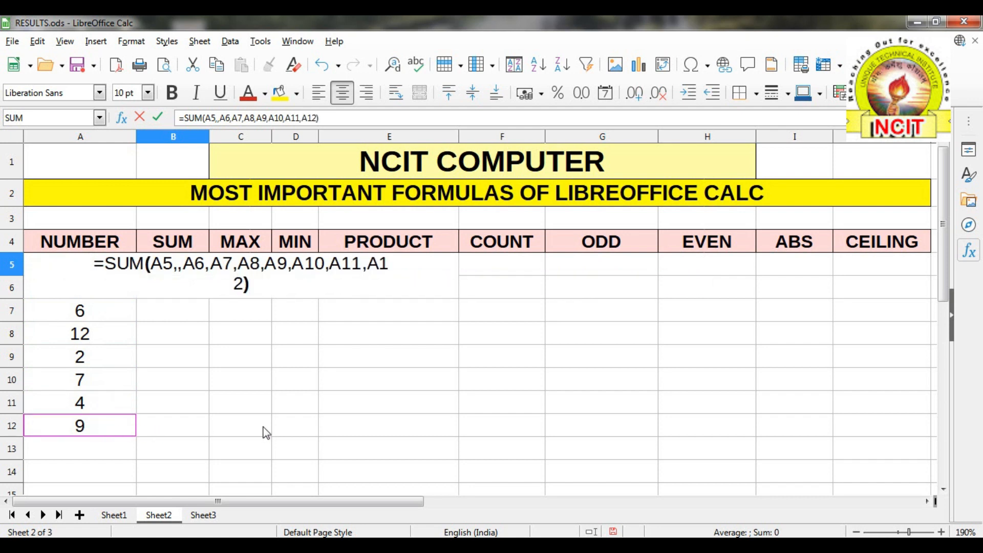
key(Return)
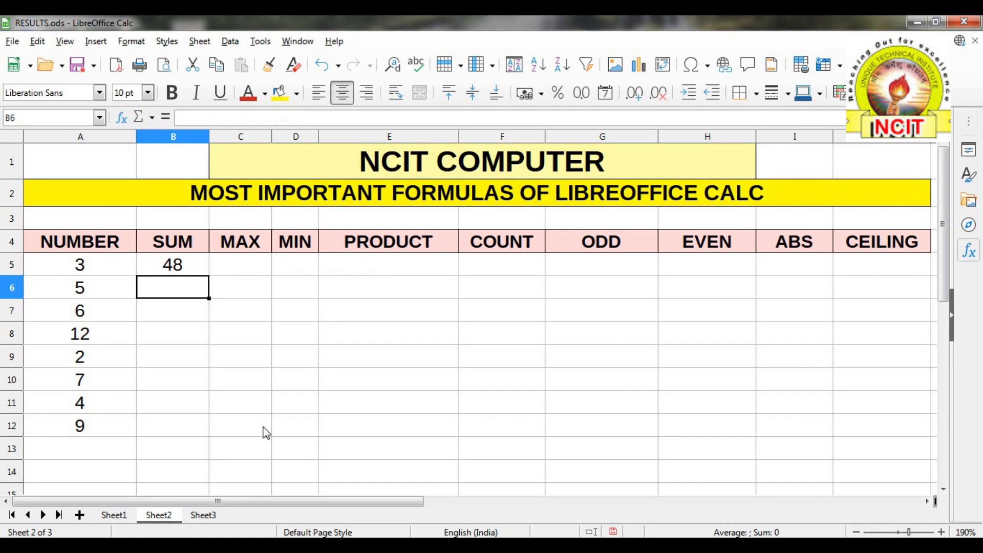
Find the largest value in the NUMBER column by entering =MAX(A5:A12) in cell C5.
click(239, 264)
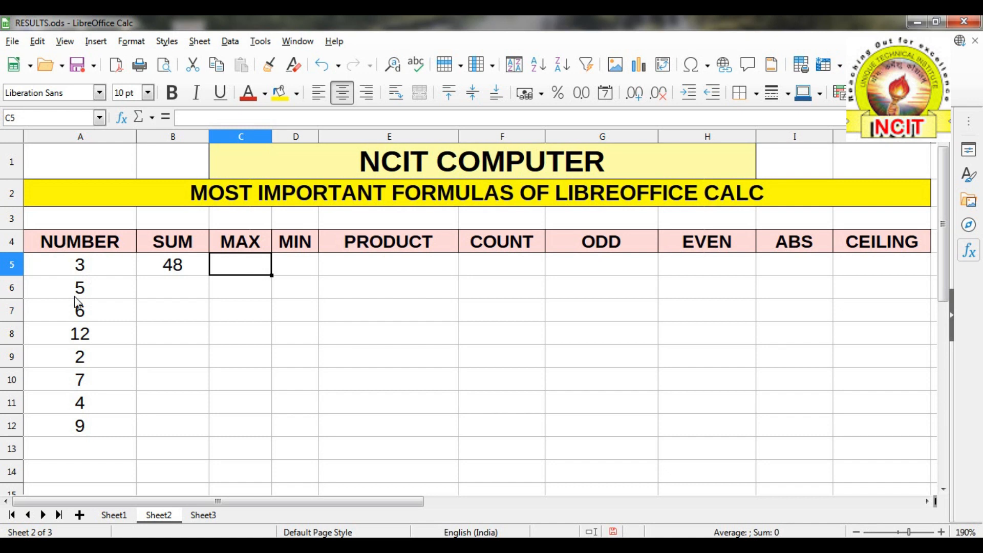
text(=)
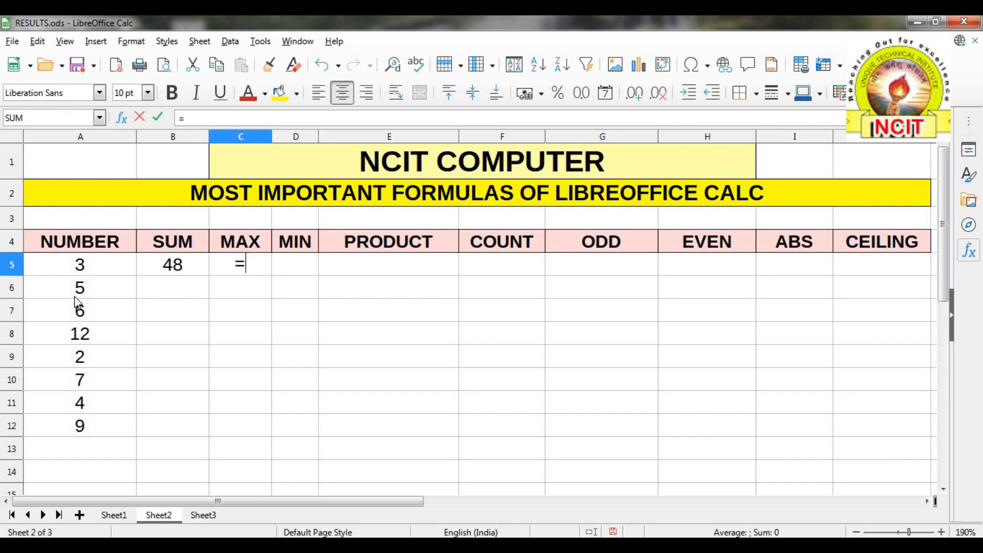
text(MA)
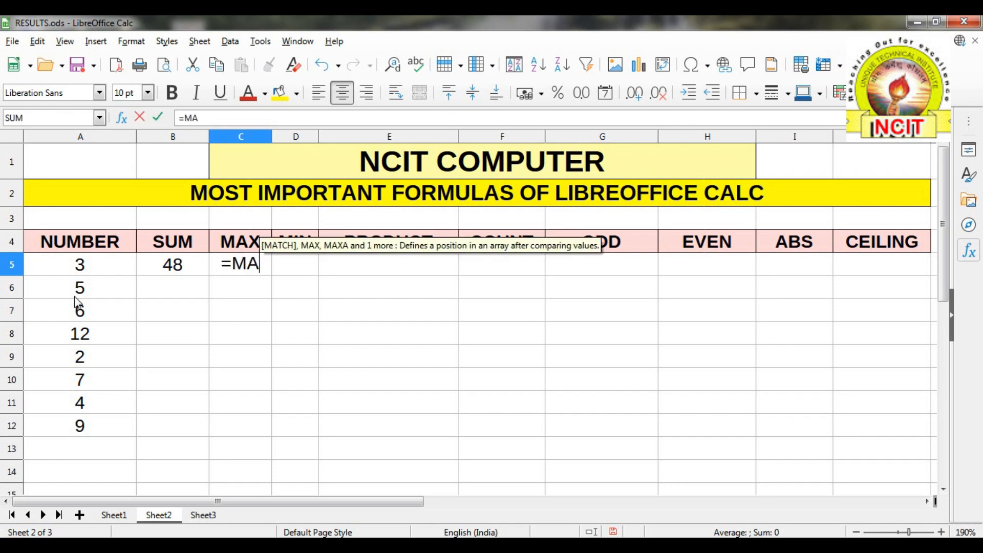
text(X()
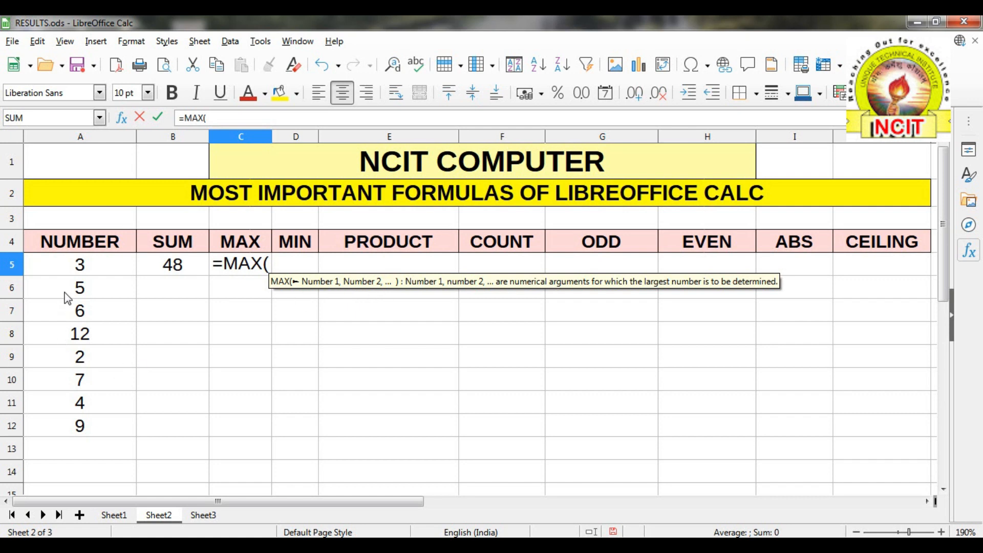
drag(68, 262, 68, 425)
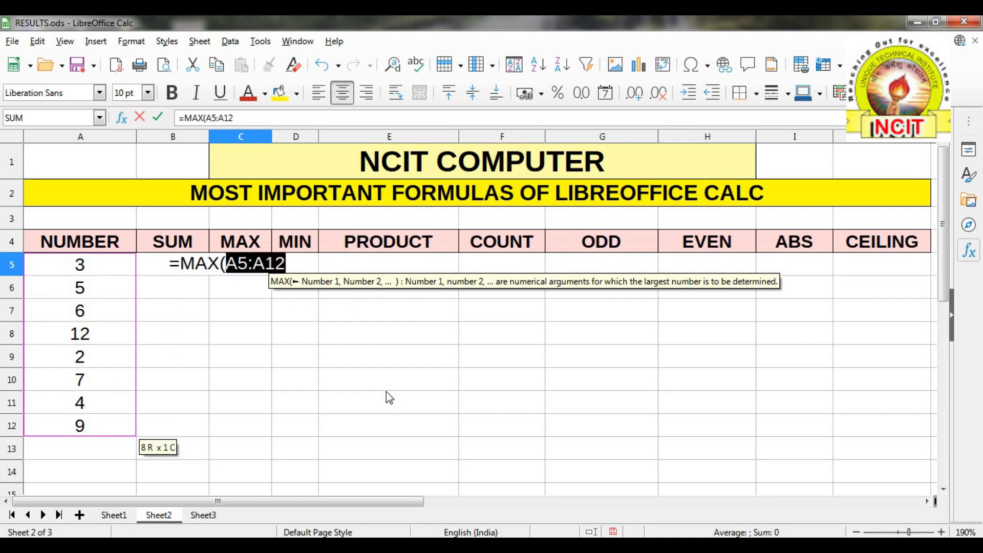
text())
key(Return)
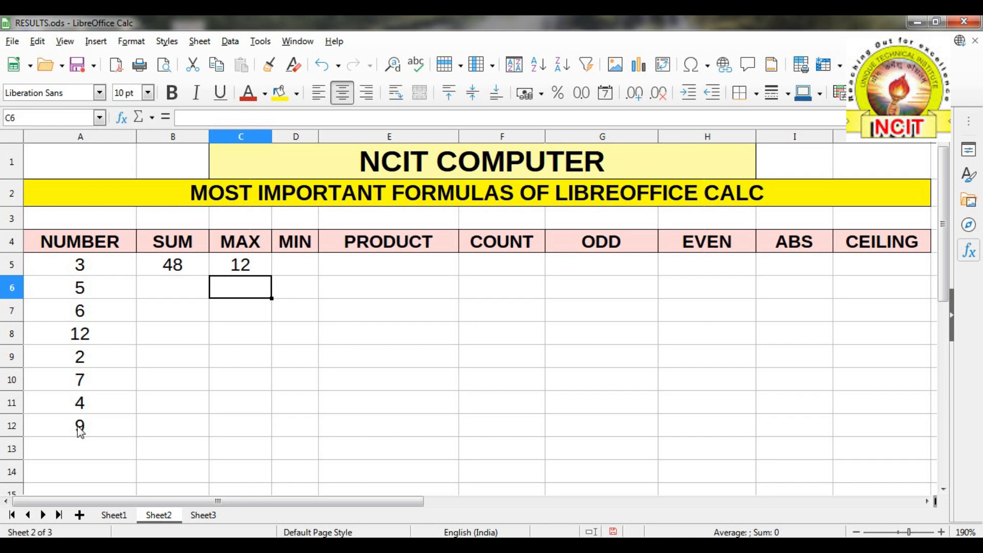
Find the smallest value in the NUMBER column by entering =MIN(A5:A12) in cell D5.
click(299, 273)
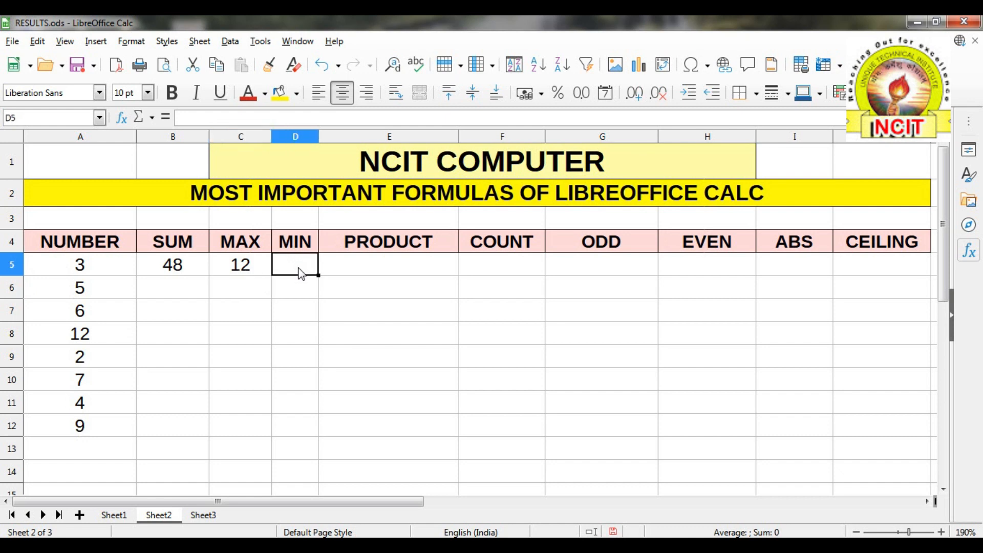
text(=)
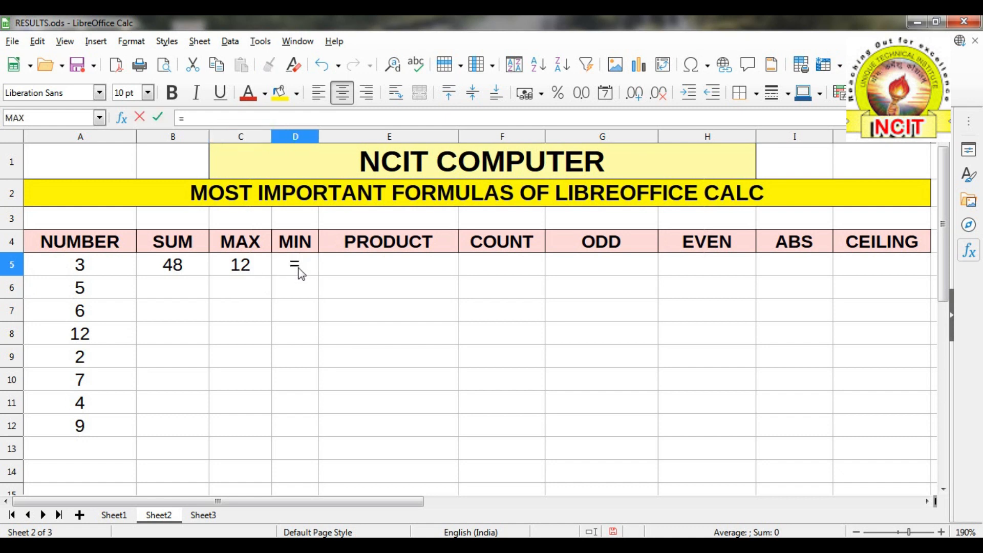
text(MIN()
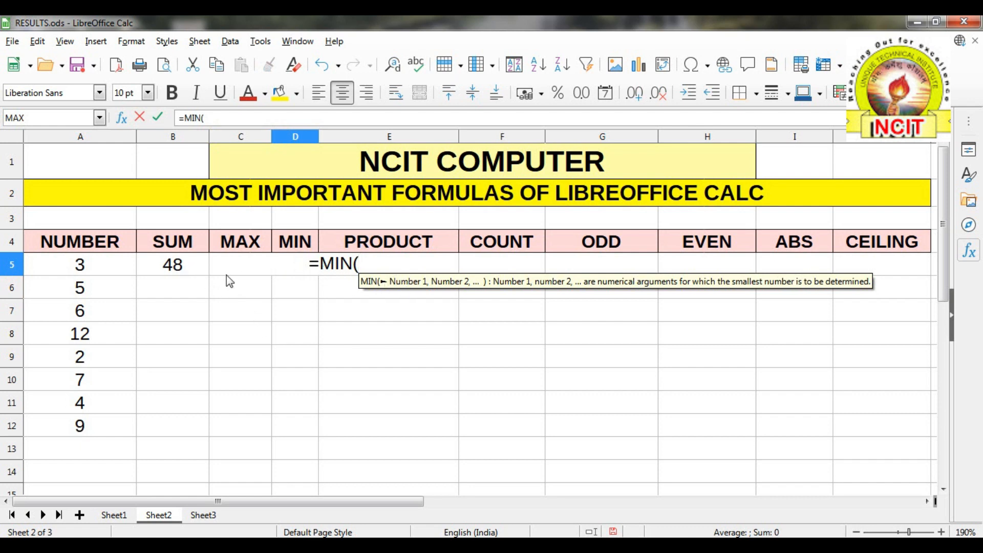
click(61, 264)
drag(62, 264, 196, 432)
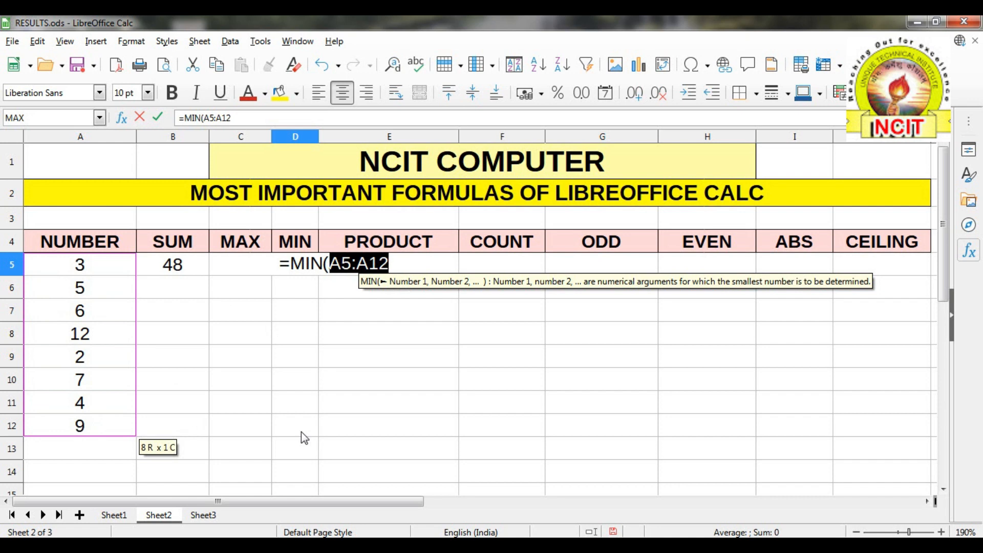
text())
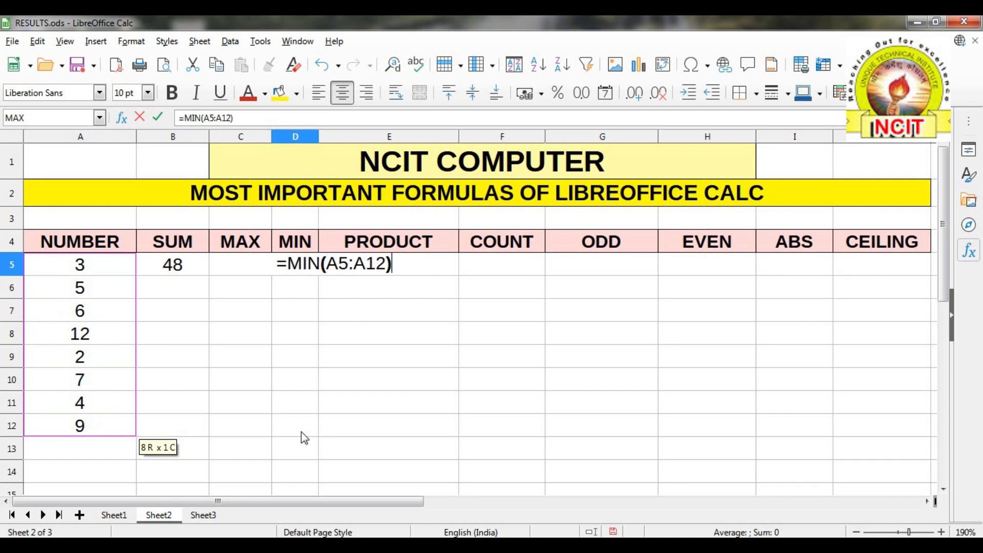
key(Return)
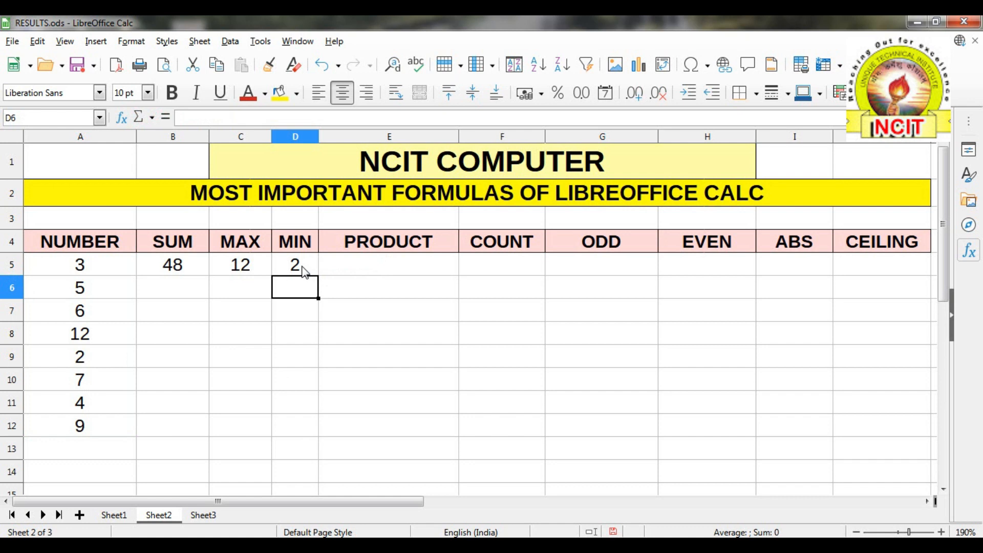
Change the source numbers by setting cell A9 to 1 and cell A10 to 17.
click(81, 364)
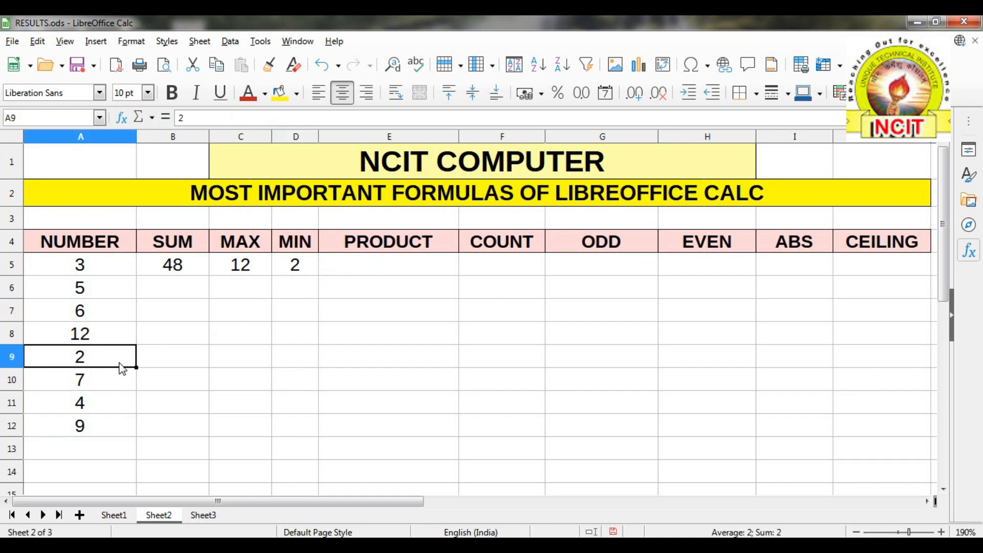
text(1)
key(Return)
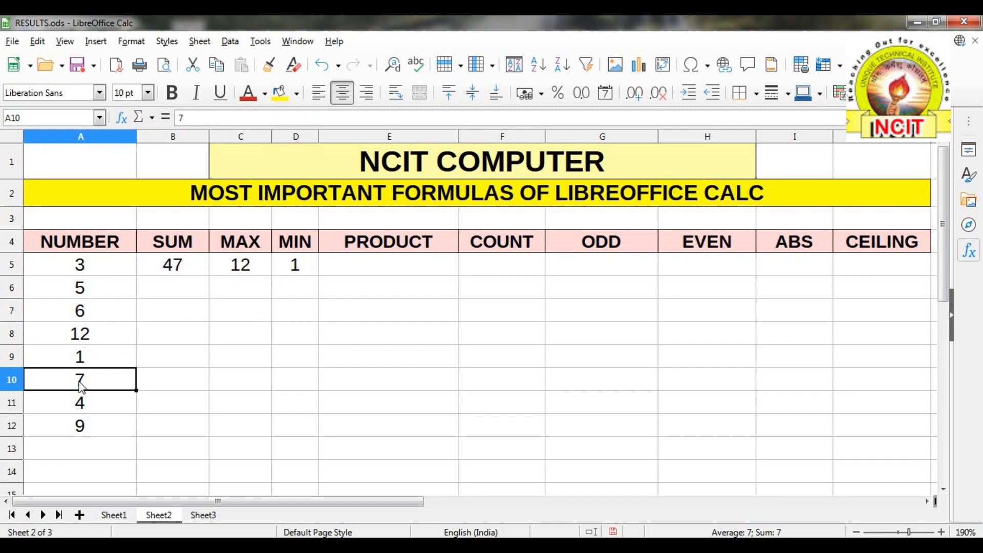
text(17)
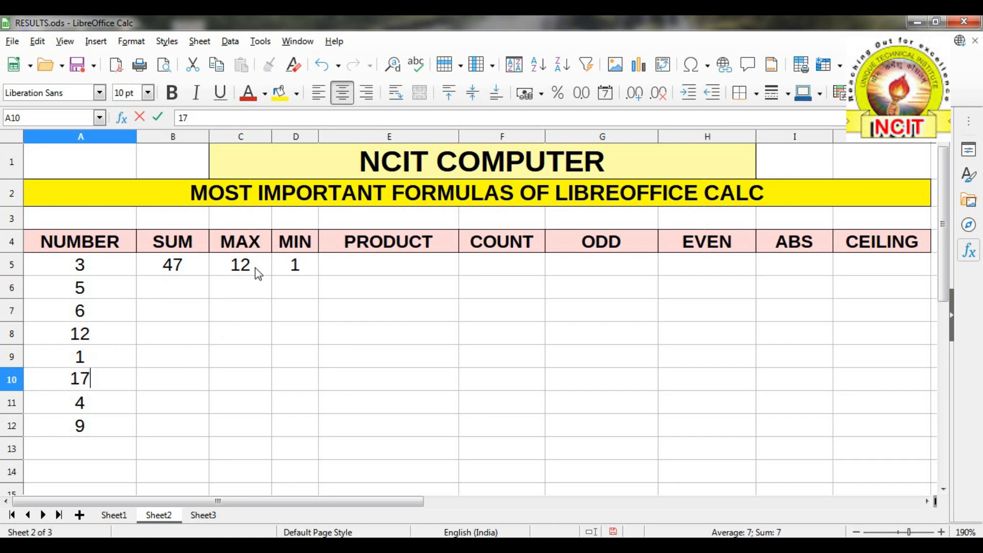
key(Return)
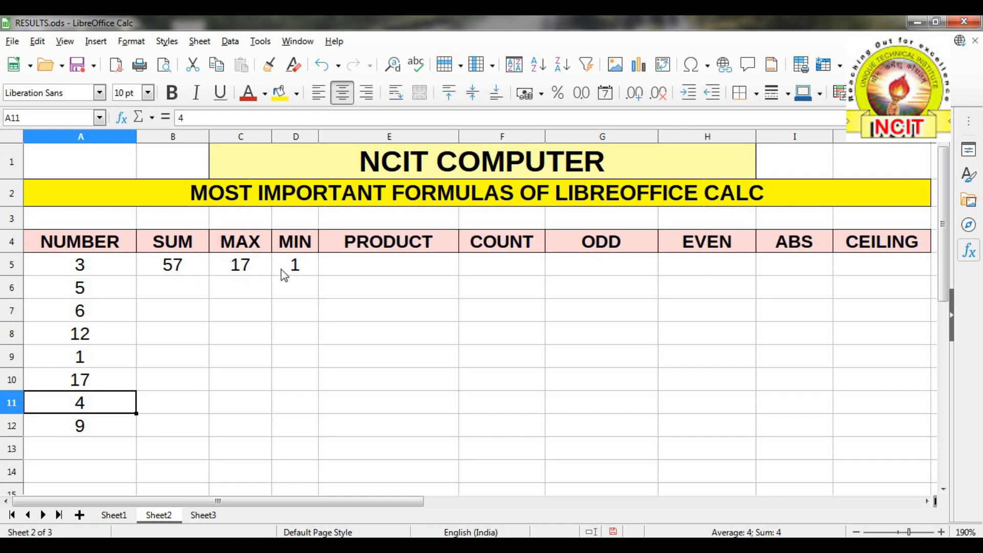
Multiply all the values in the NUMBER column by entering =PRODUCT(A5:A12) in cell E5.
click(376, 269)
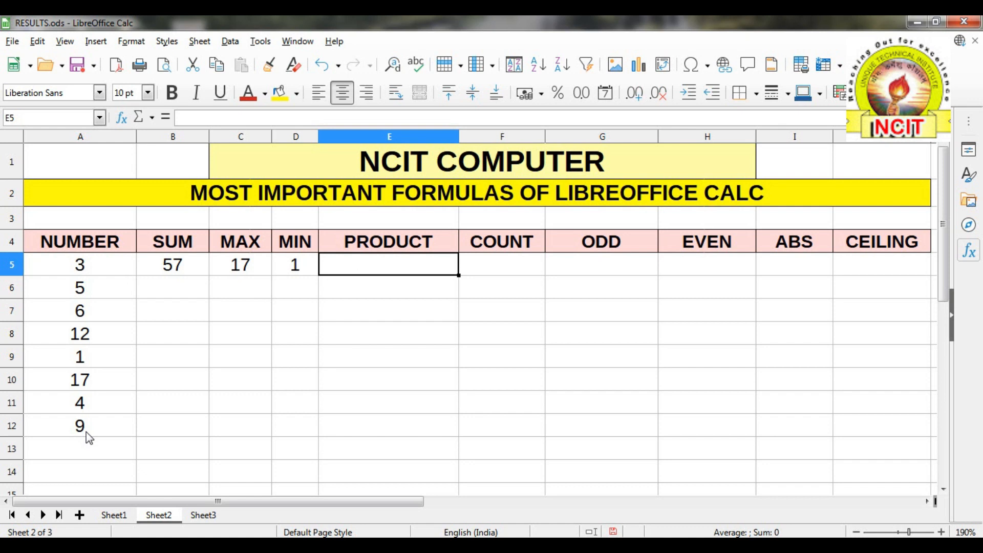
text(=PRODUC)
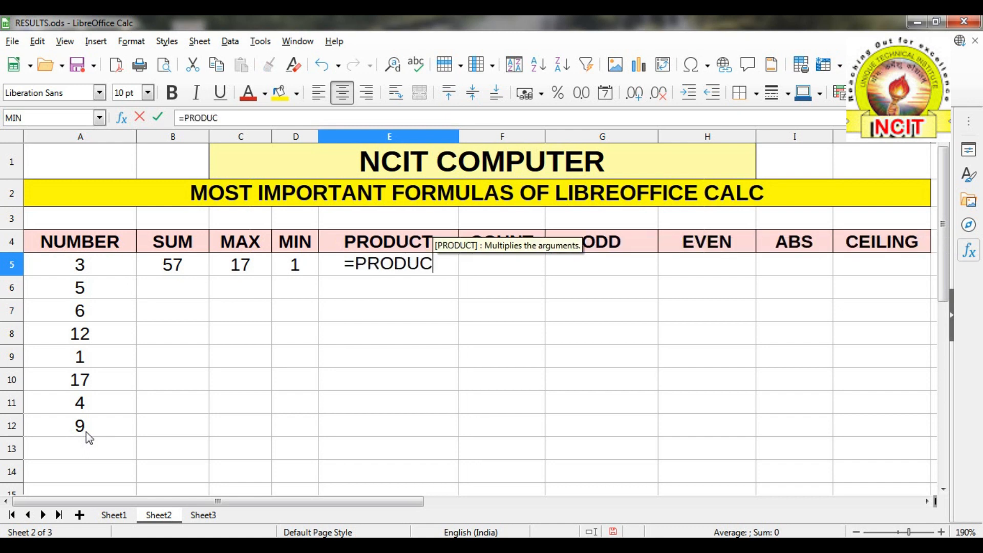
text(T()
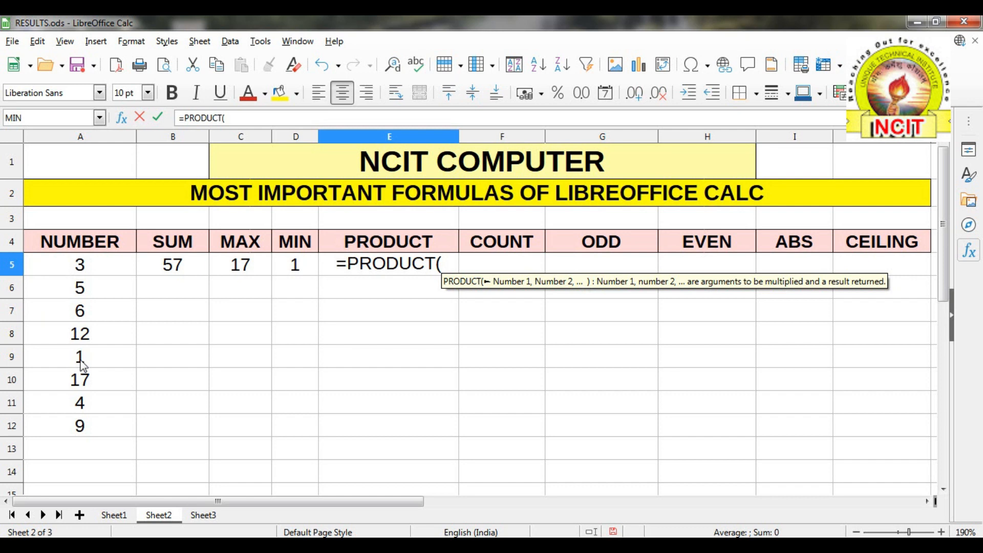
drag(69, 263, 76, 427)
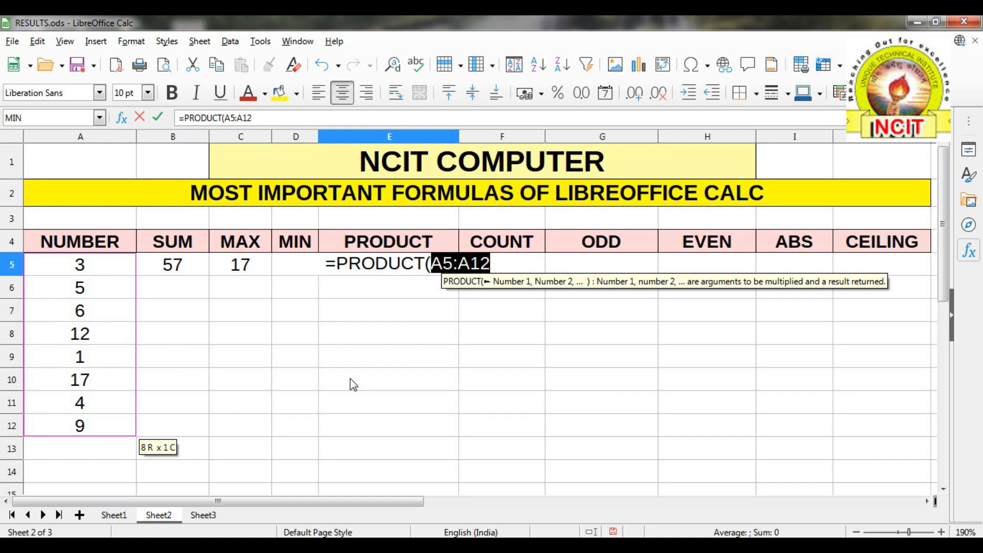
text())
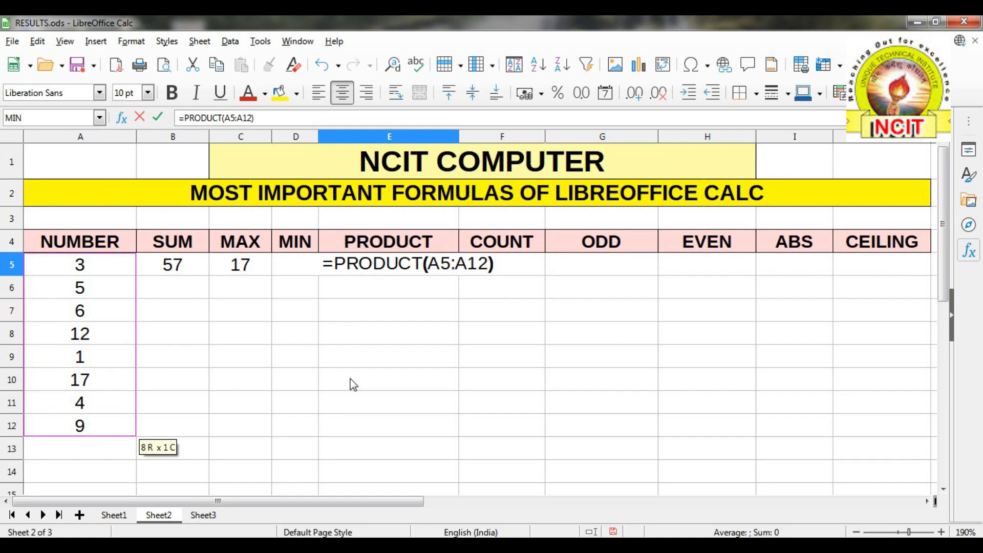
key(Return)
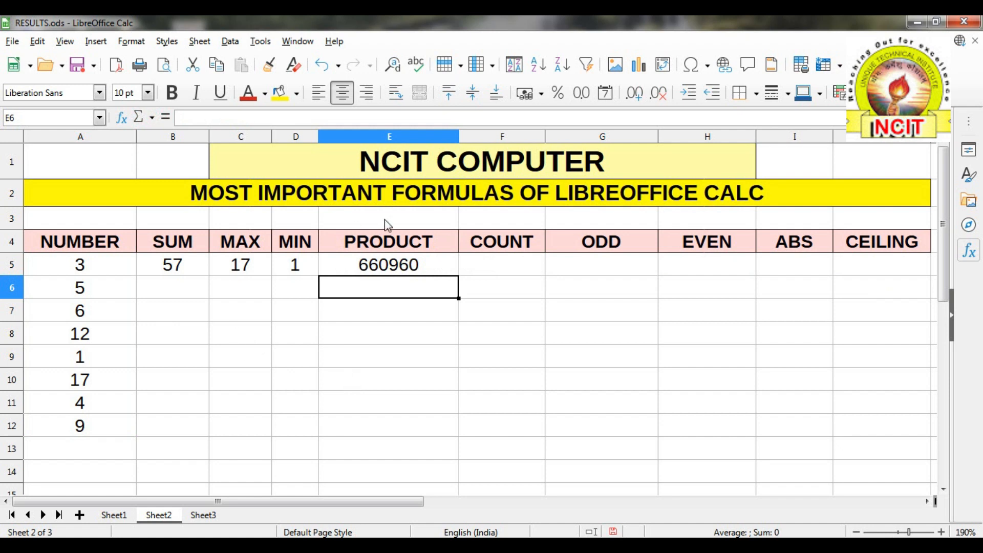
Clear cell E5 and multiply only the first two numbers with =PRODUCT(A5,A6).
click(393, 267)
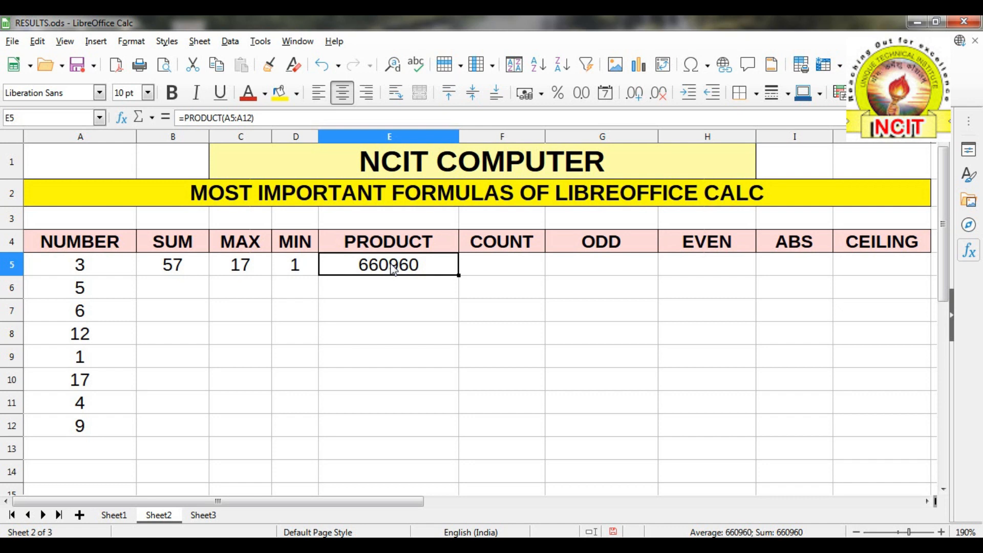
key(Delete)
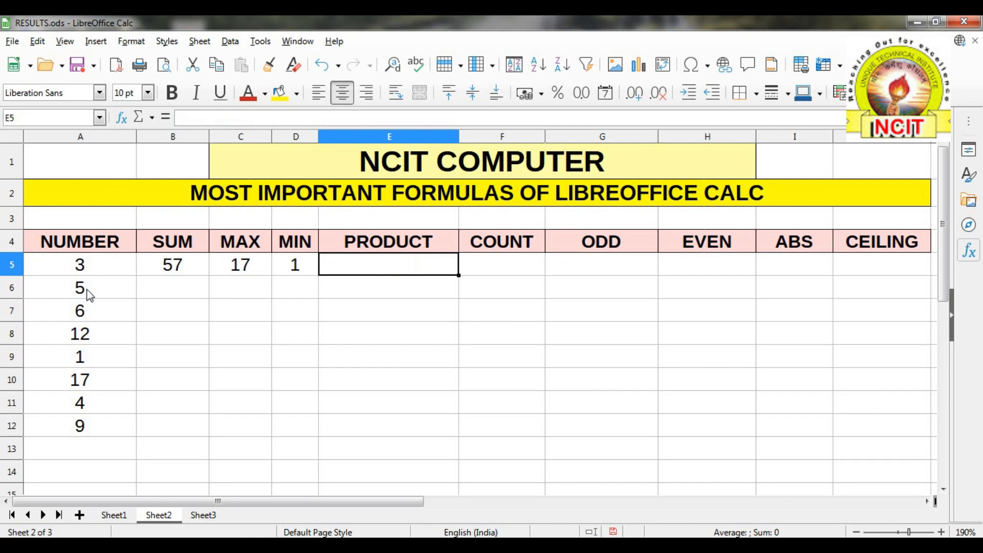
text(=PRODUCT()
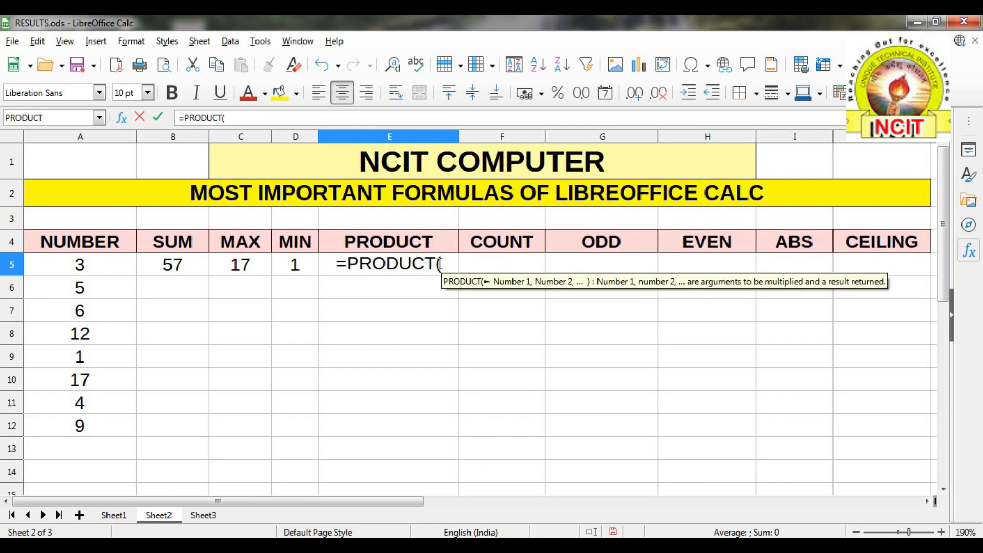
click(85, 268)
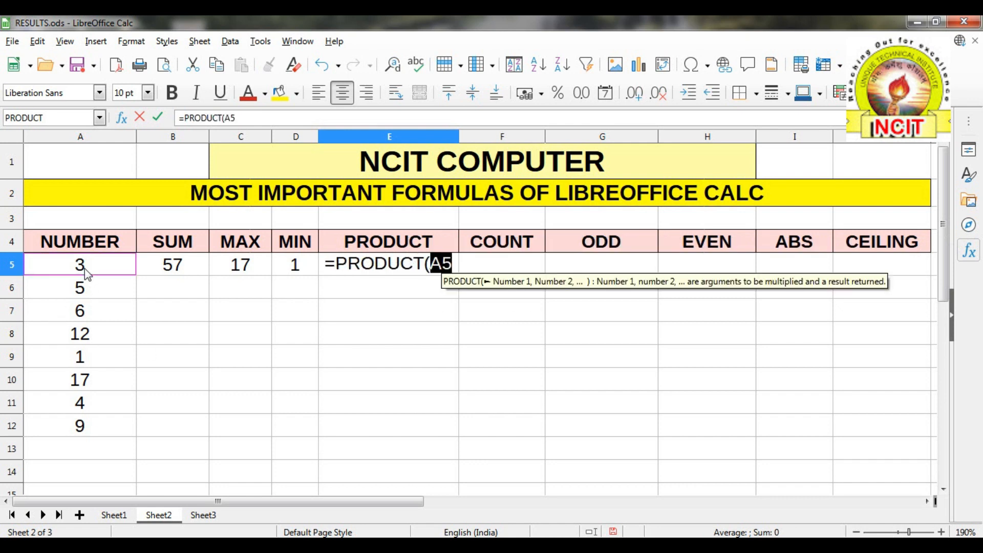
text(,)
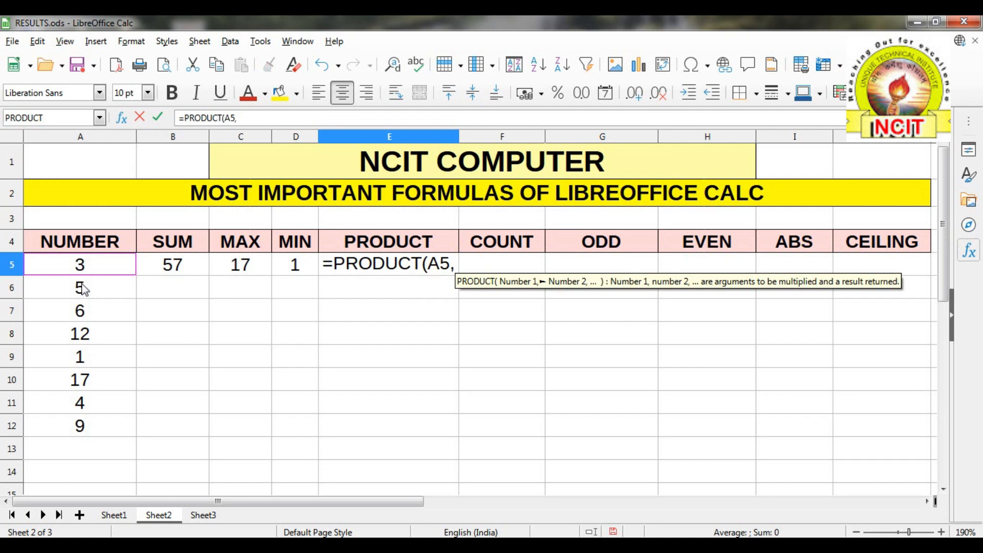
click(82, 288)
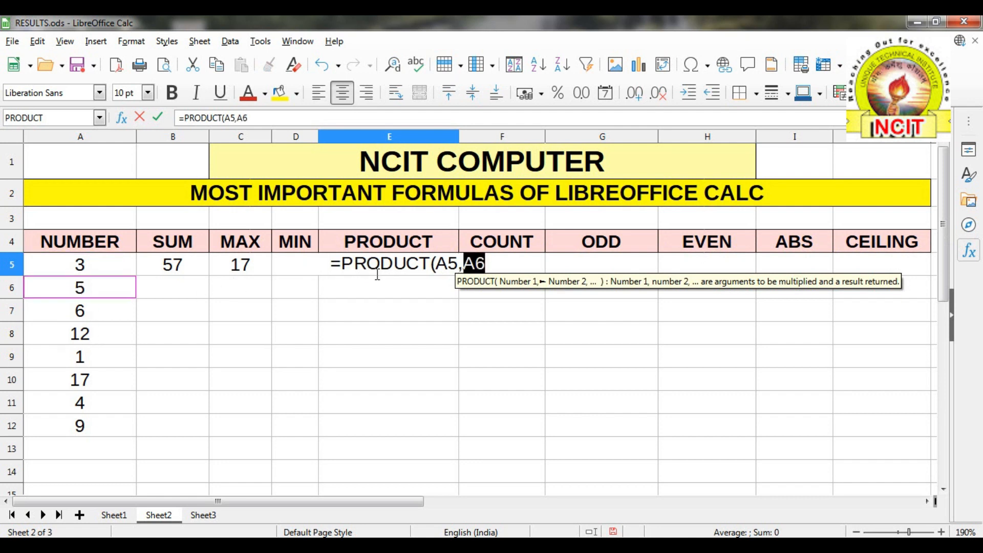
text())
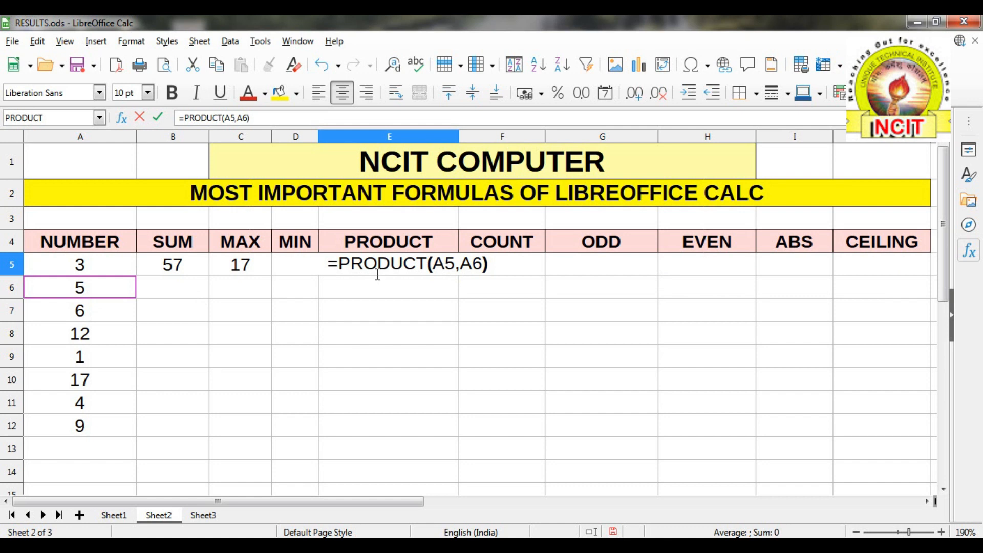
key(Return)
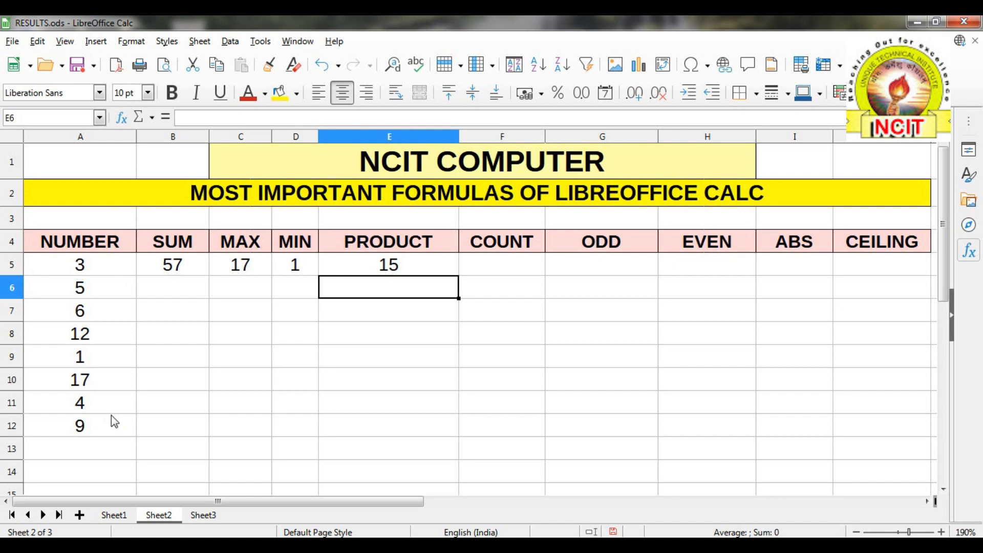
Count the numeric entries in the NUMBER column by entering =COUNT(A5:A12) in cell F5.
click(502, 269)
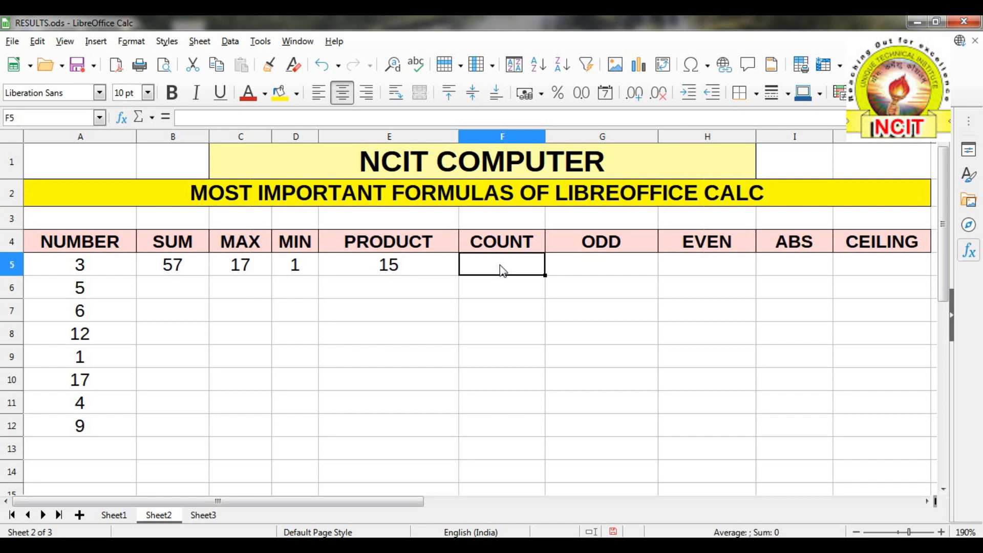
text(=)
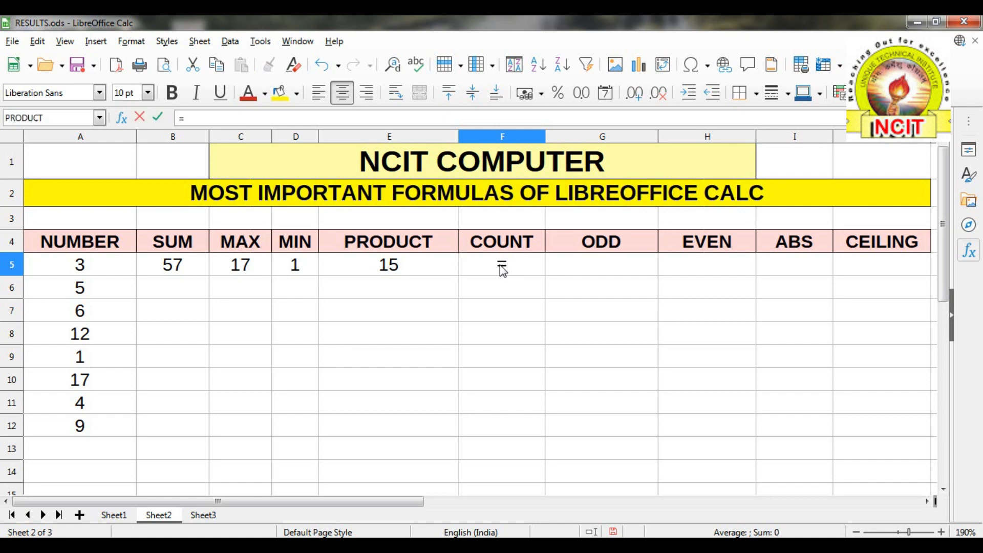
text(COUNT()
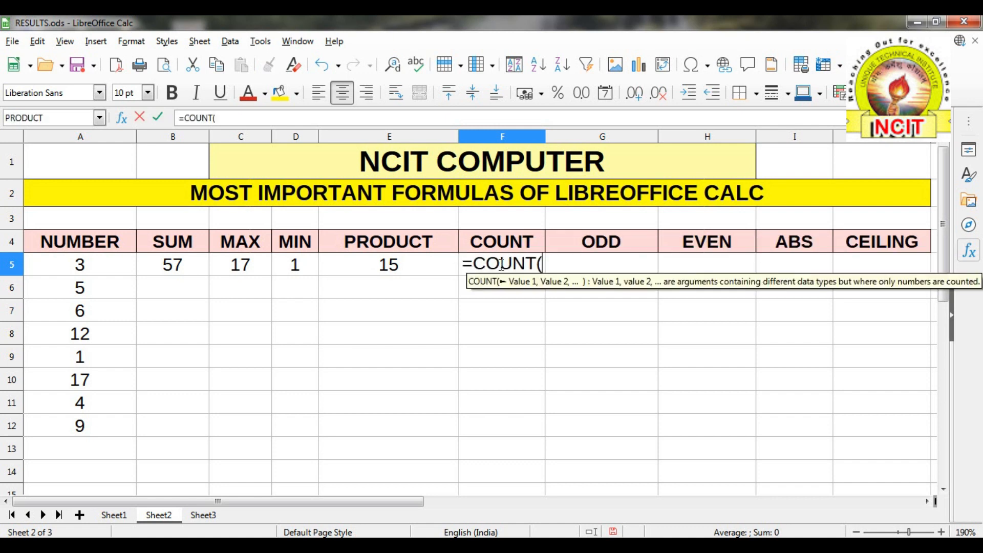
drag(74, 264, 76, 425)
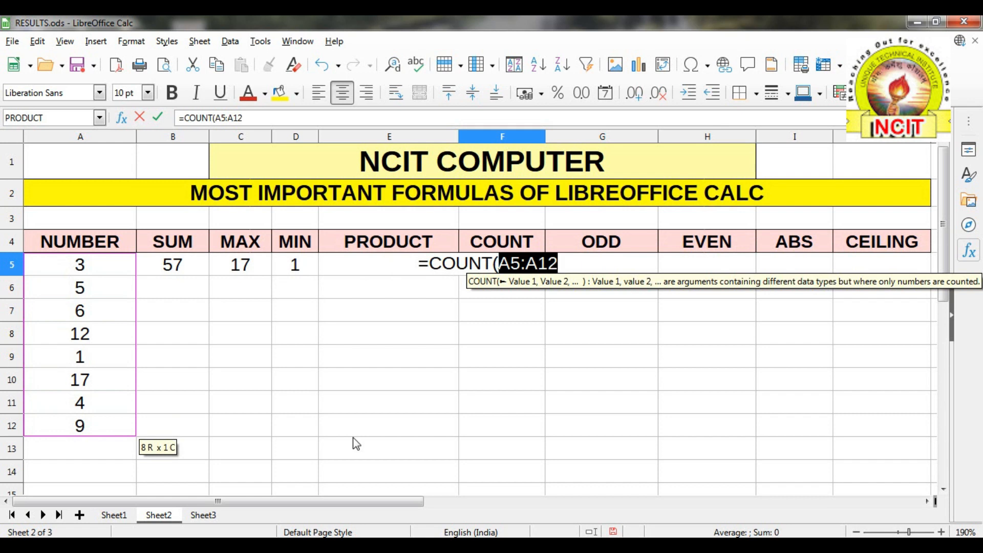
text())
key(Return)
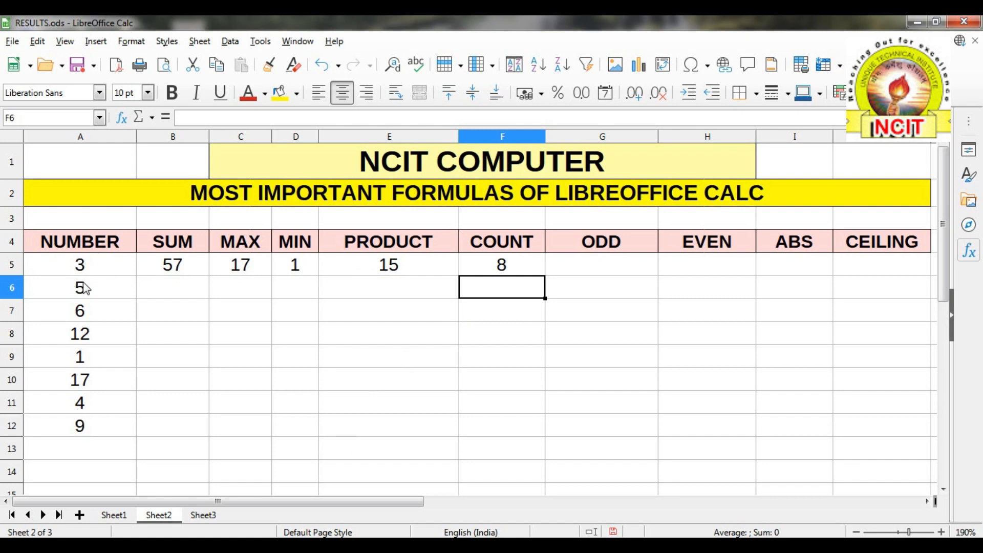
Change the counted data by clearing cell A7 and replacing the value in cell A9 with the letter A.
click(84, 312)
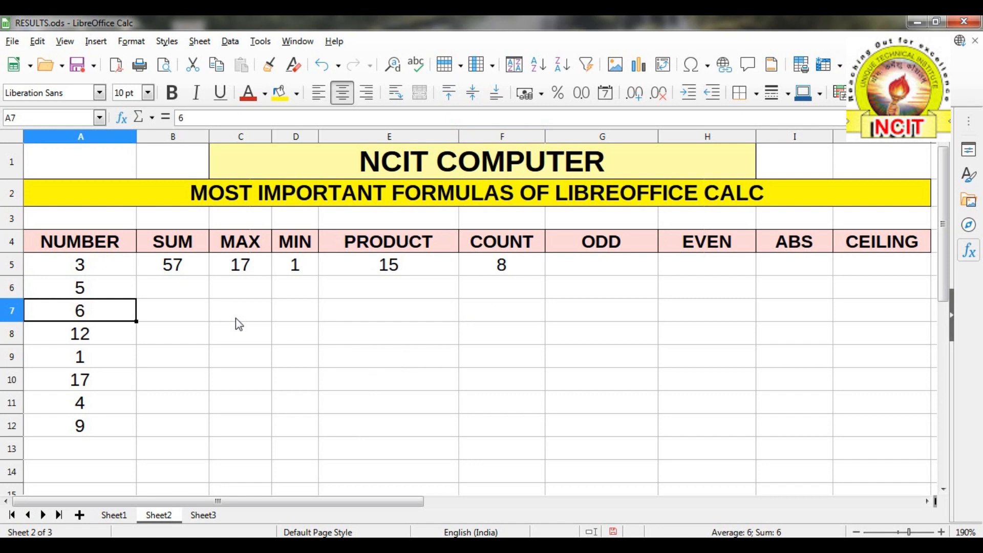
key(Delete)
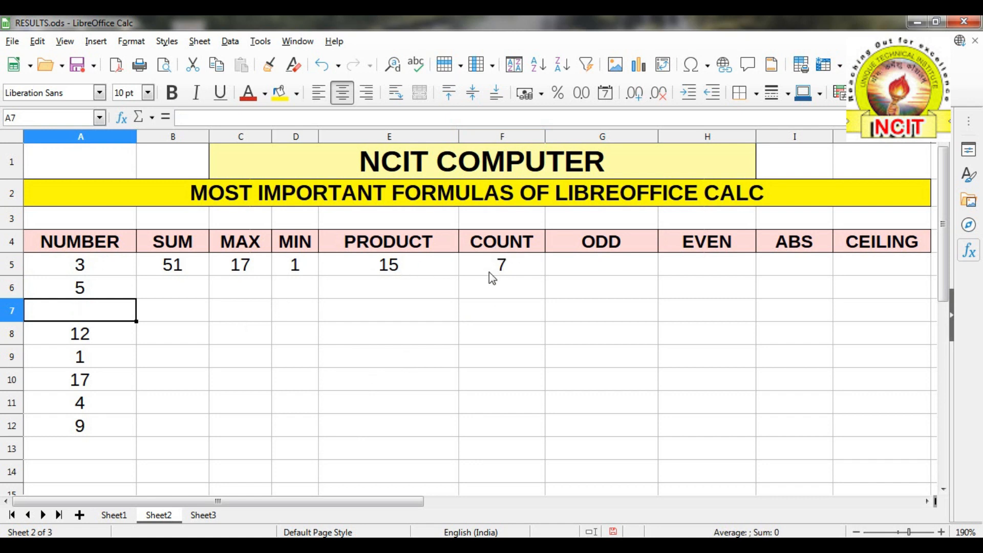
click(97, 358)
text(A)
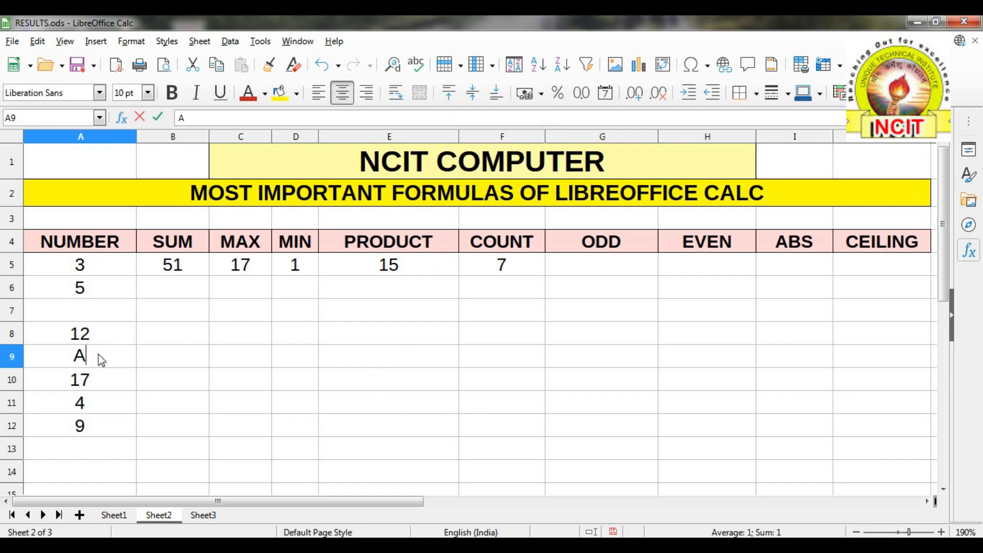
key(Return)
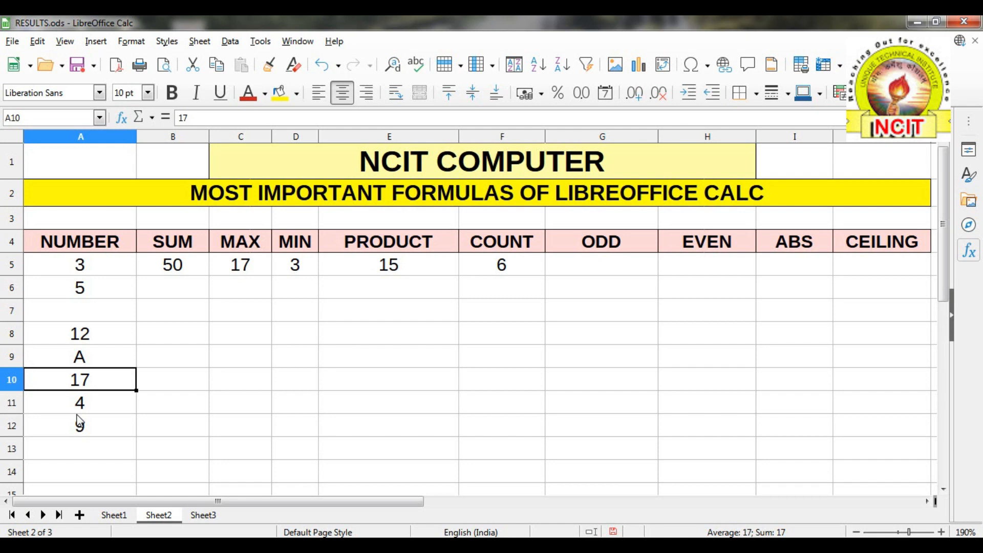
Round 10 up to an odd number by entering =ODD(10) in cell G5.
click(588, 265)
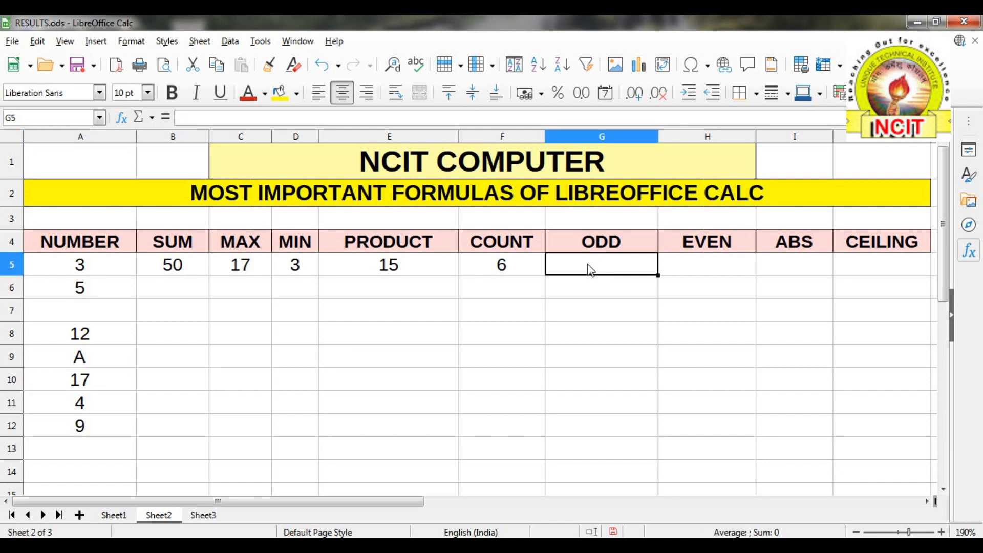
click(708, 270)
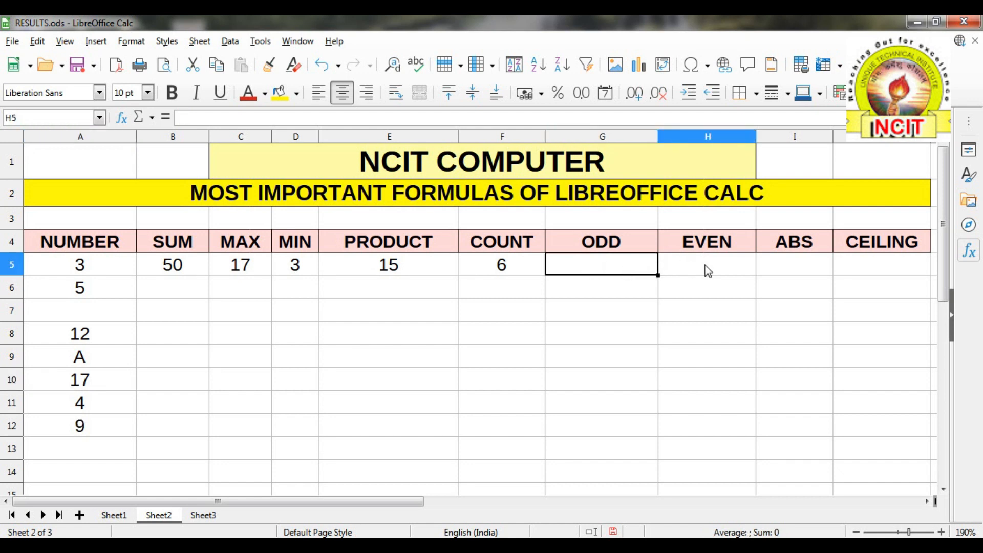
click(604, 266)
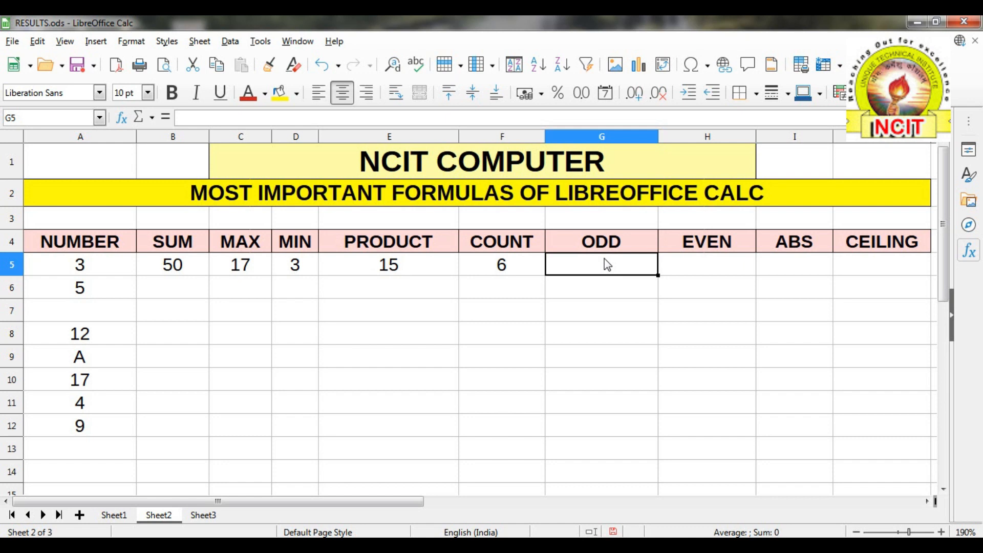
text(=)
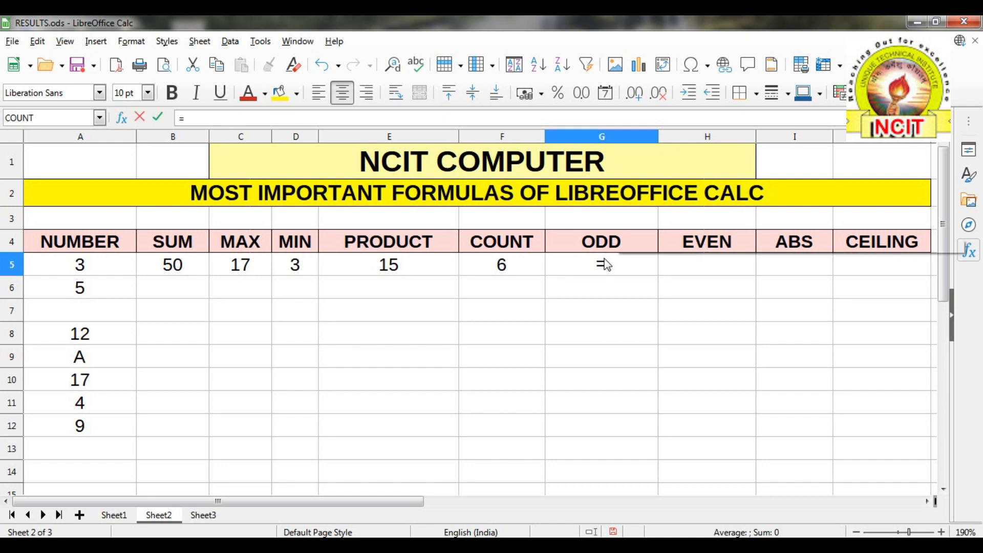
text(ODD()
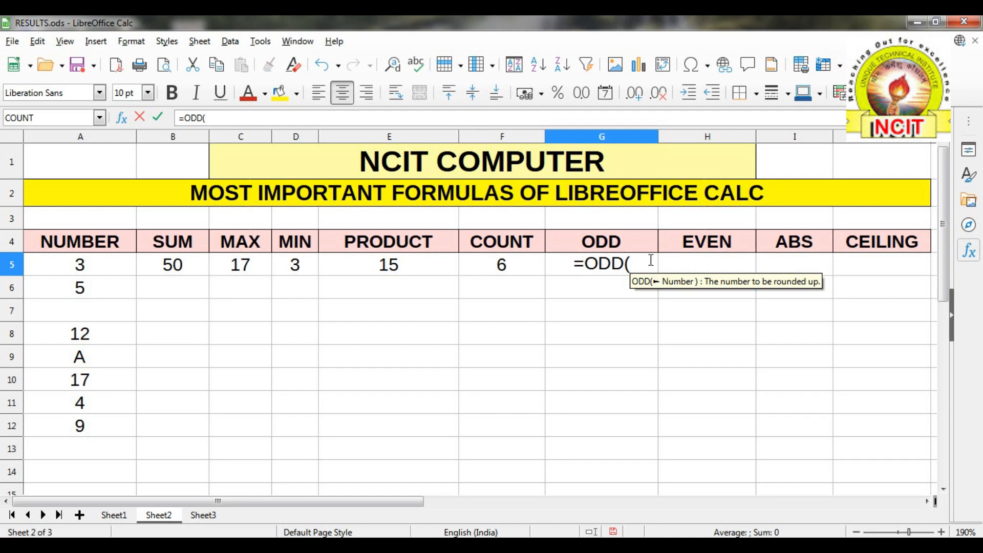
text(10)
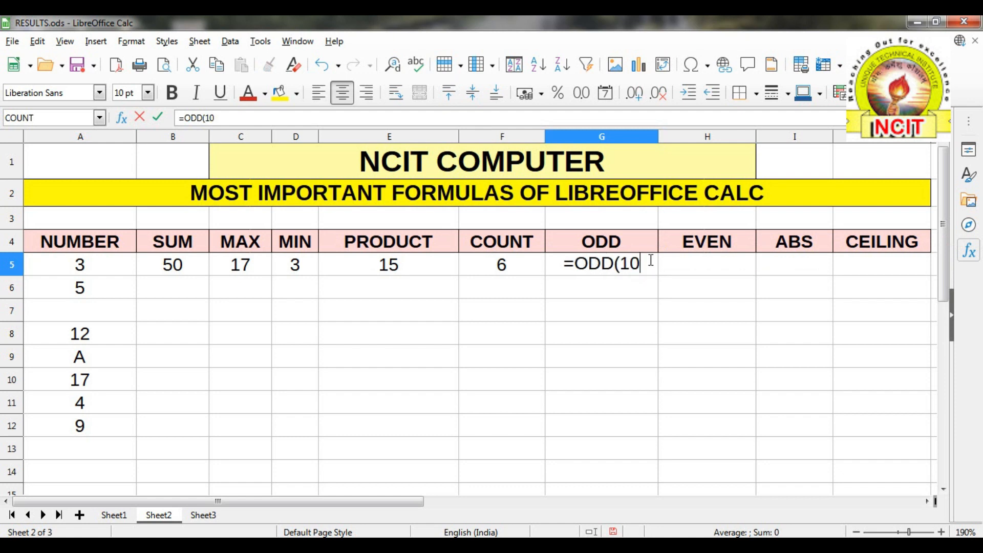
text())
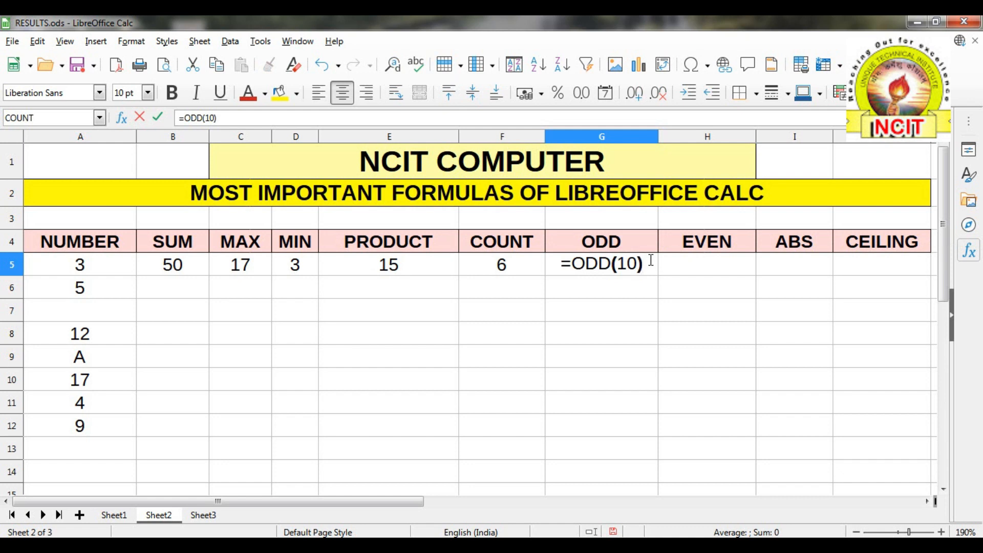
key(Return)
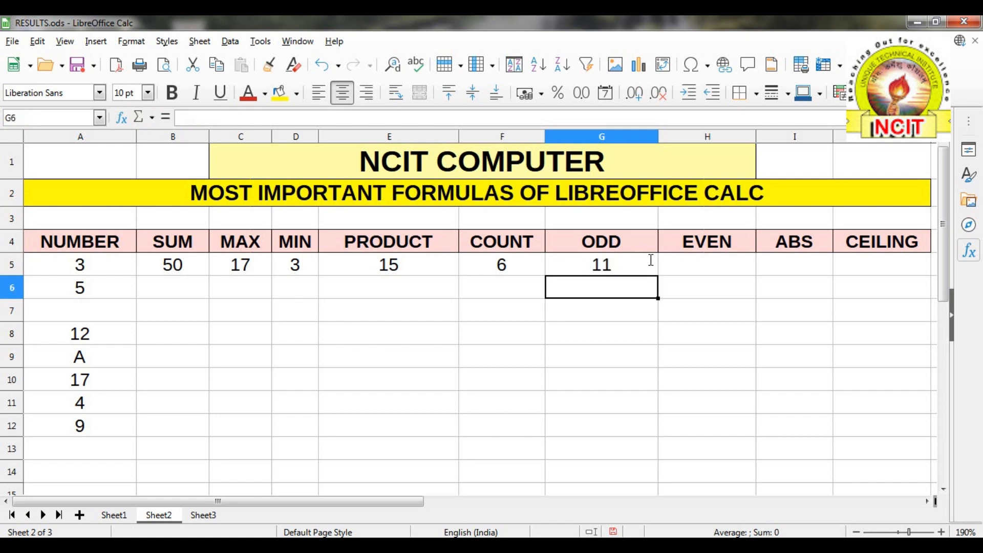
Clear cell G5 and round 14 up to an odd number with =ODD(14).
click(651, 260)
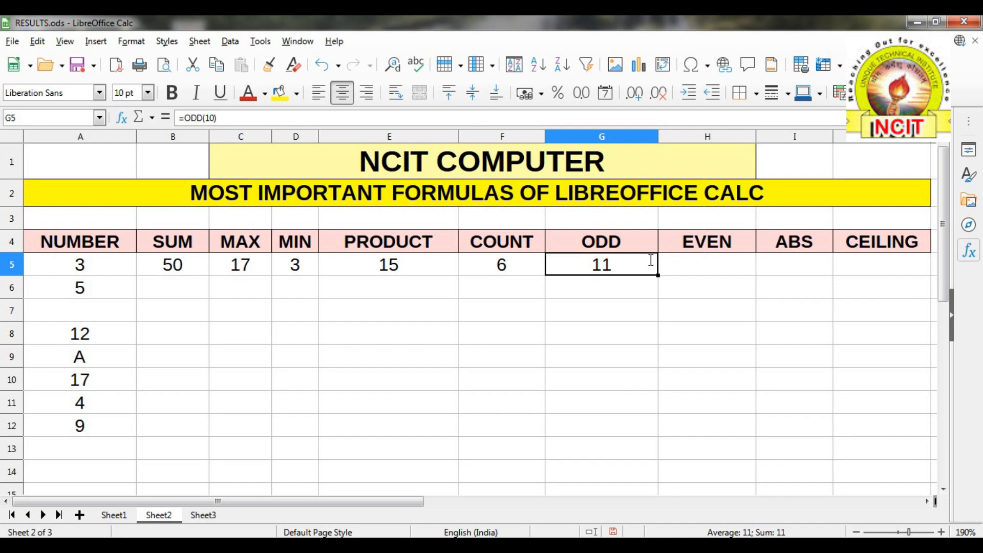
key(Delete)
text(=ODD()
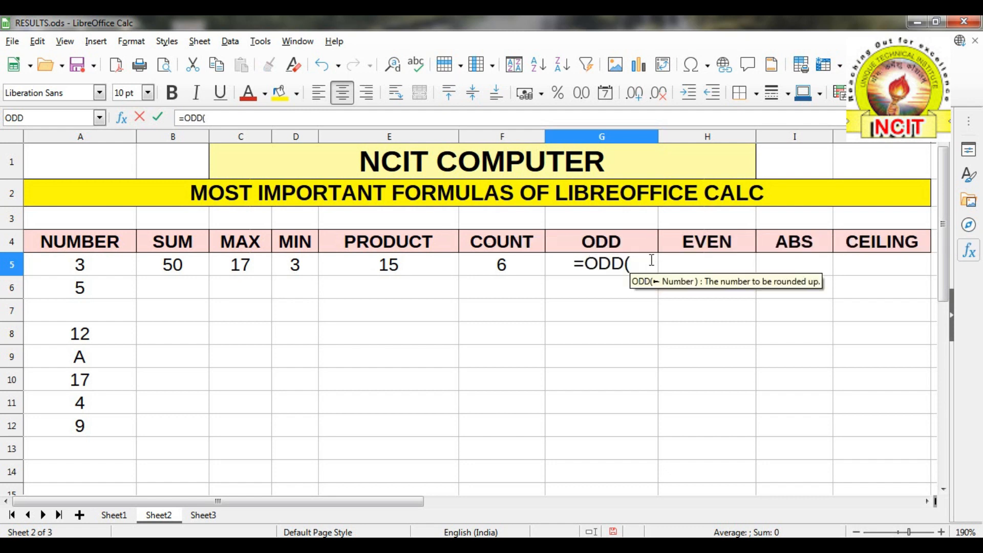
text(14)
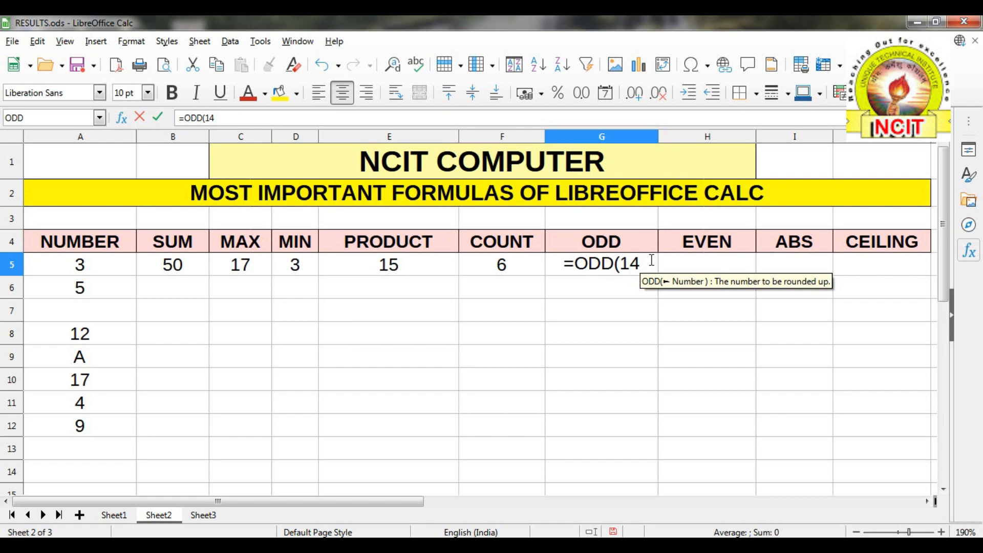
text())
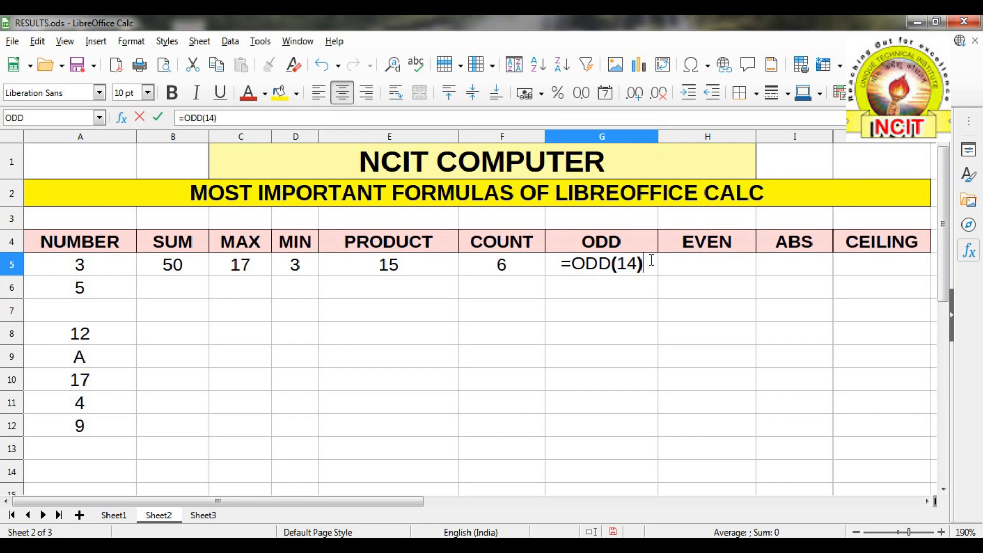
key(Return)
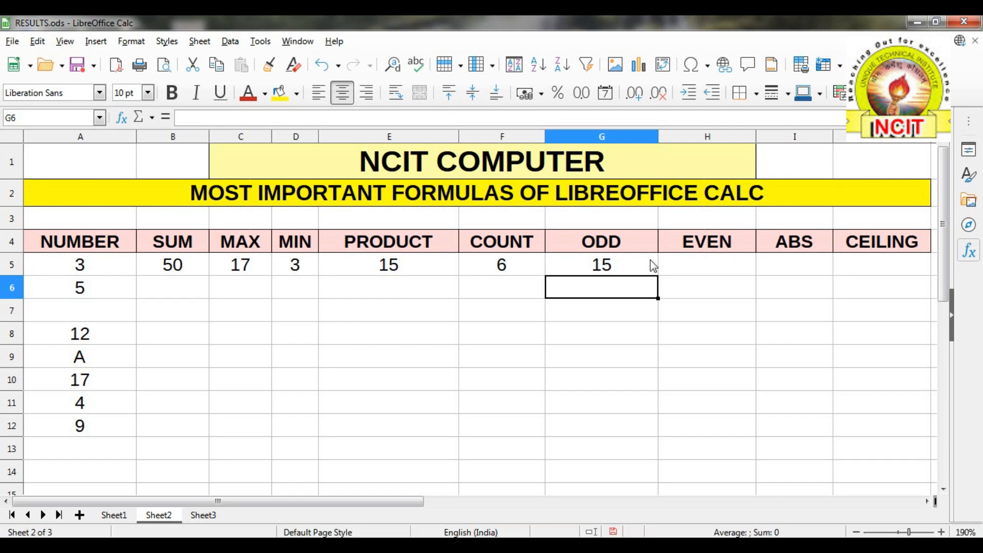
Round 17 up to an even number by entering =EVEN(17) in cell H5.
click(651, 260)
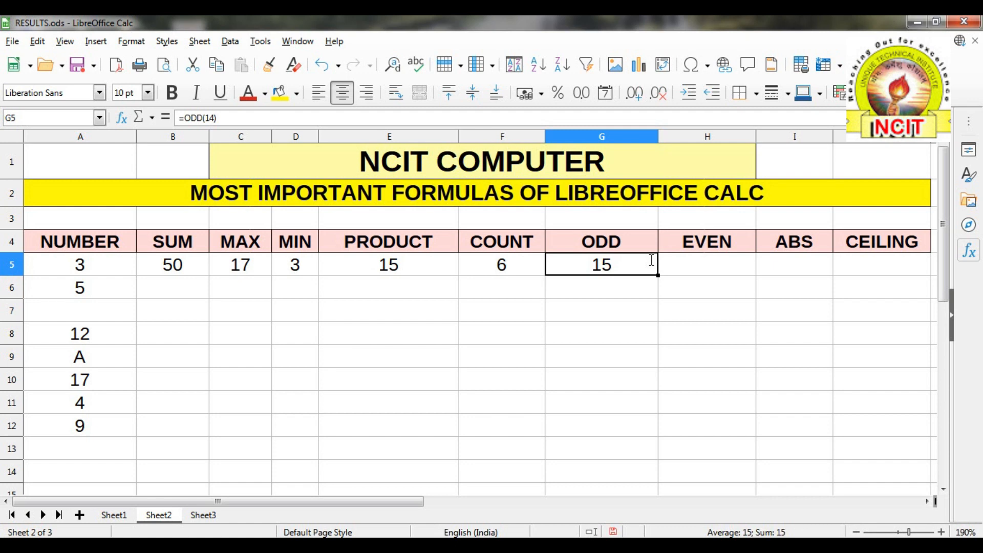
key(Right)
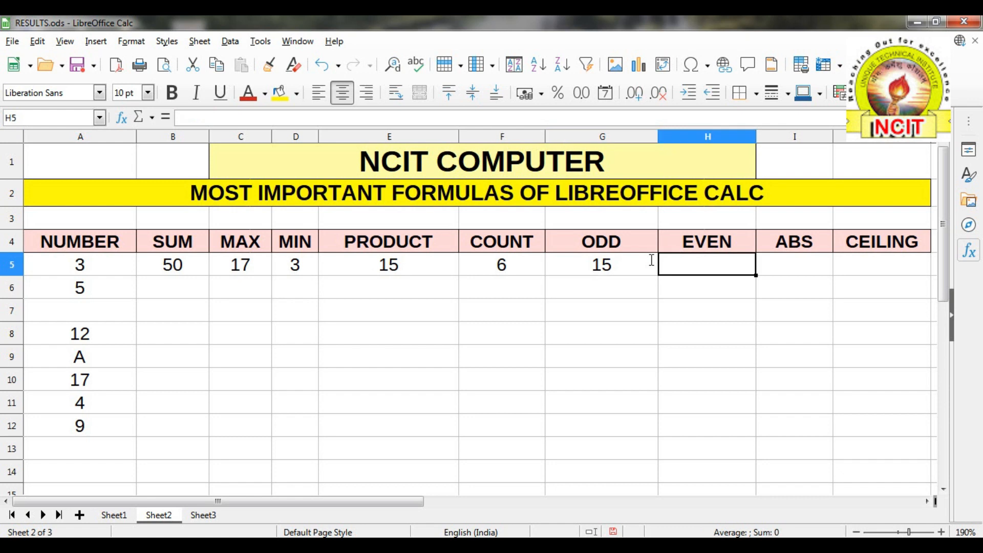
text(=)
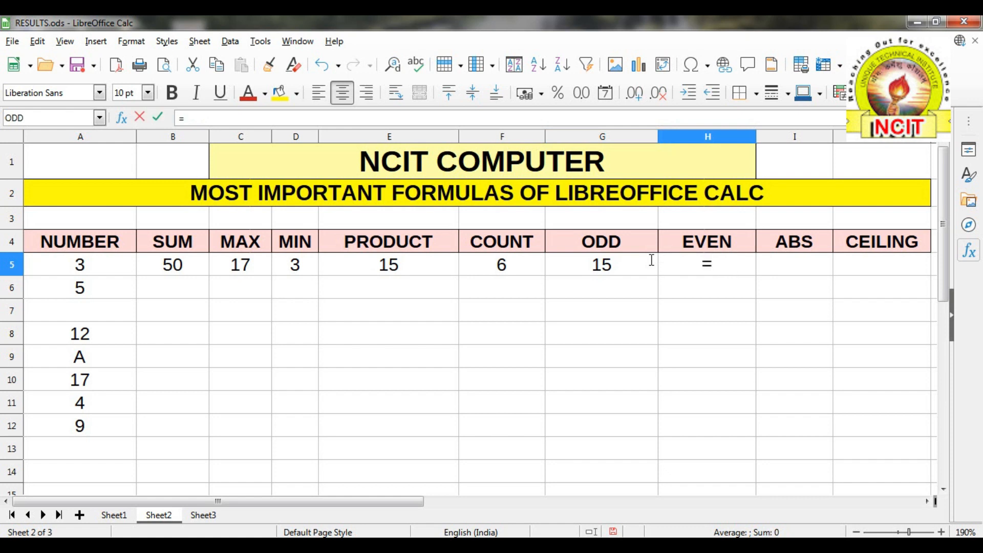
text(EVEN)
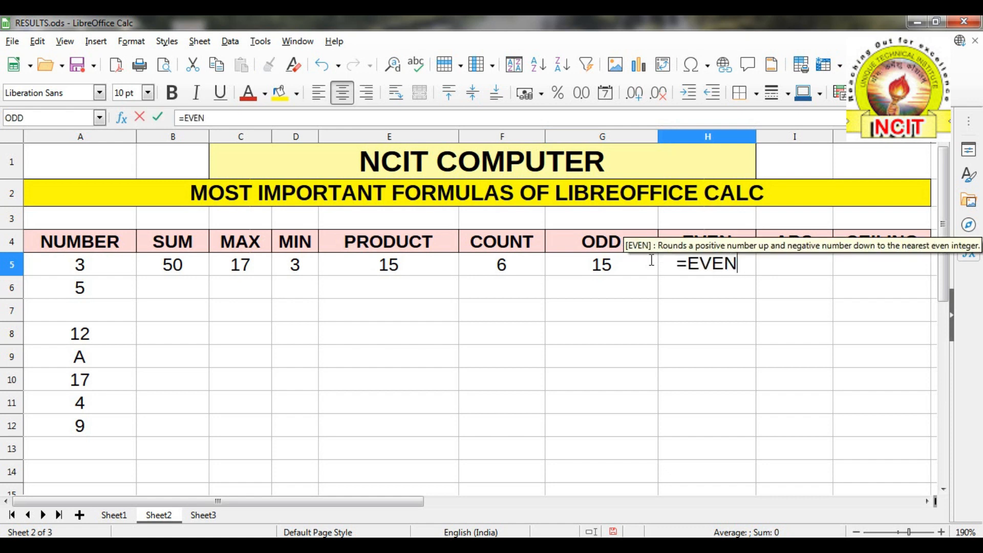
text(()
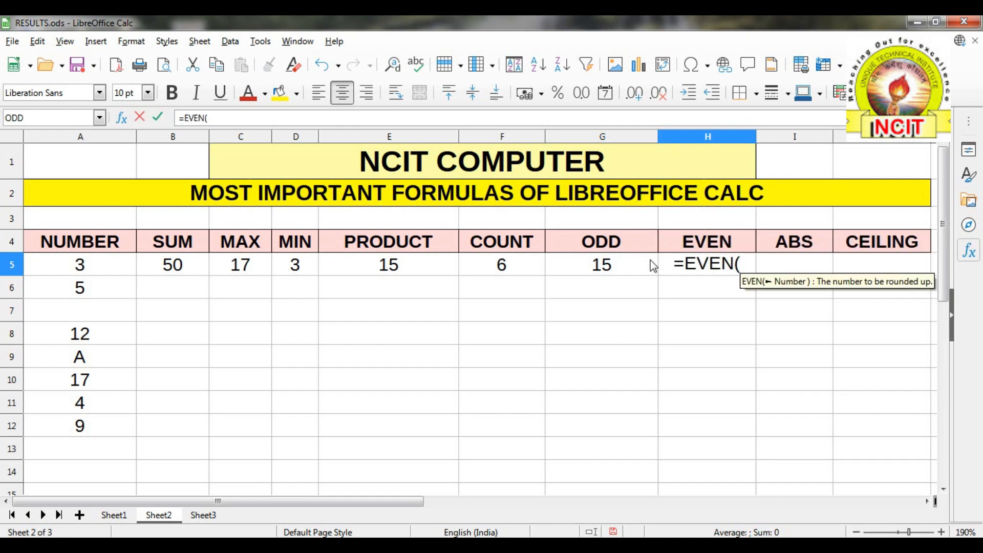
text(17)
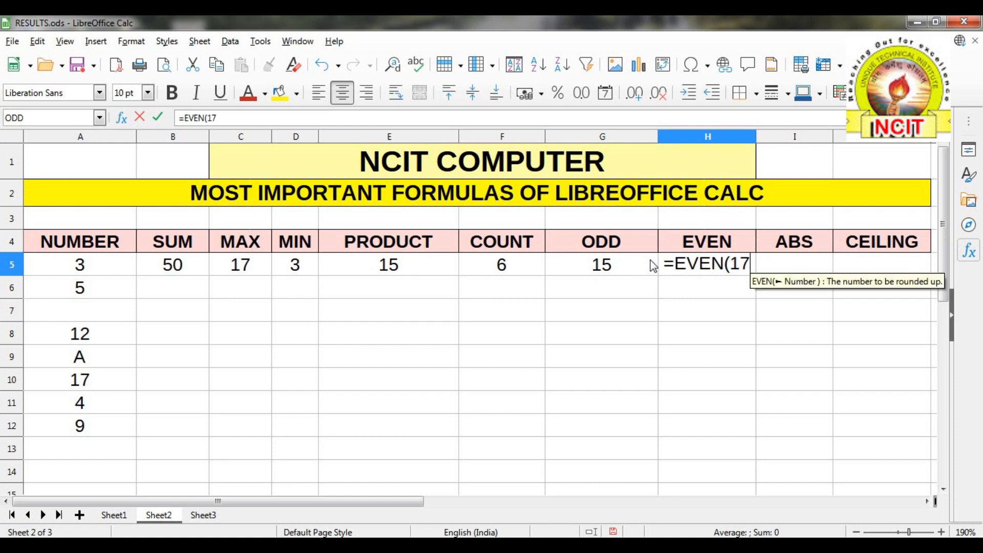
text())
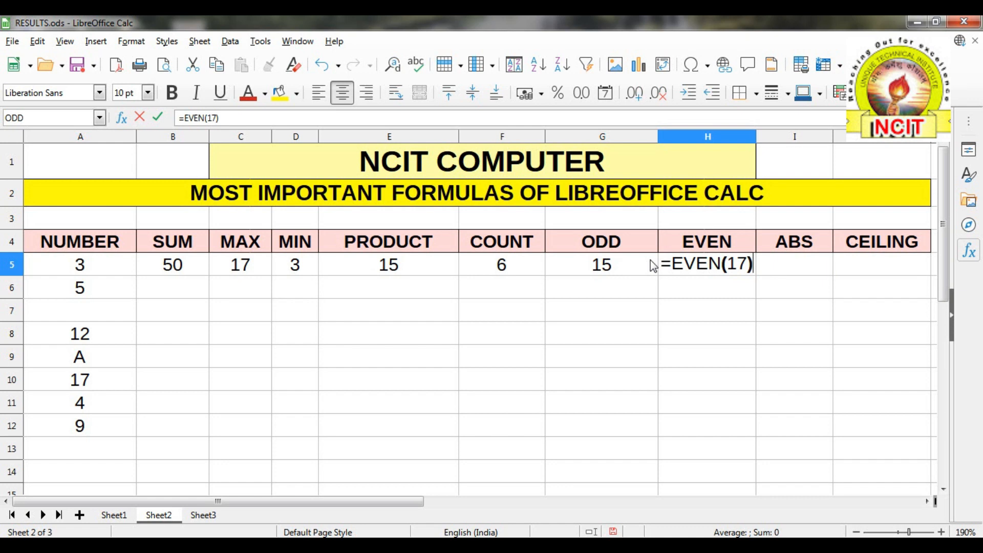
key(Return)
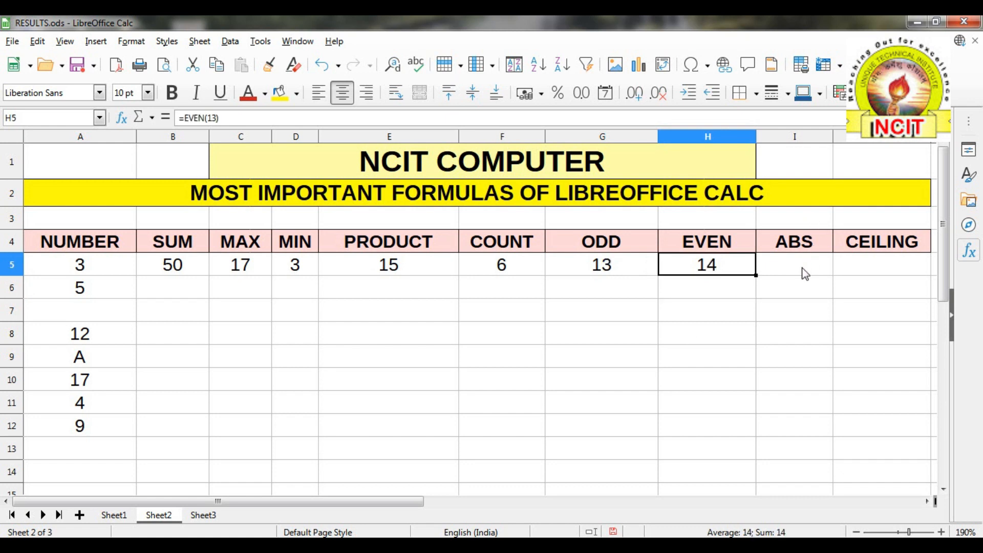
Get the absolute value of -5 by entering =ABS(-5) in cell I5.
click(803, 272)
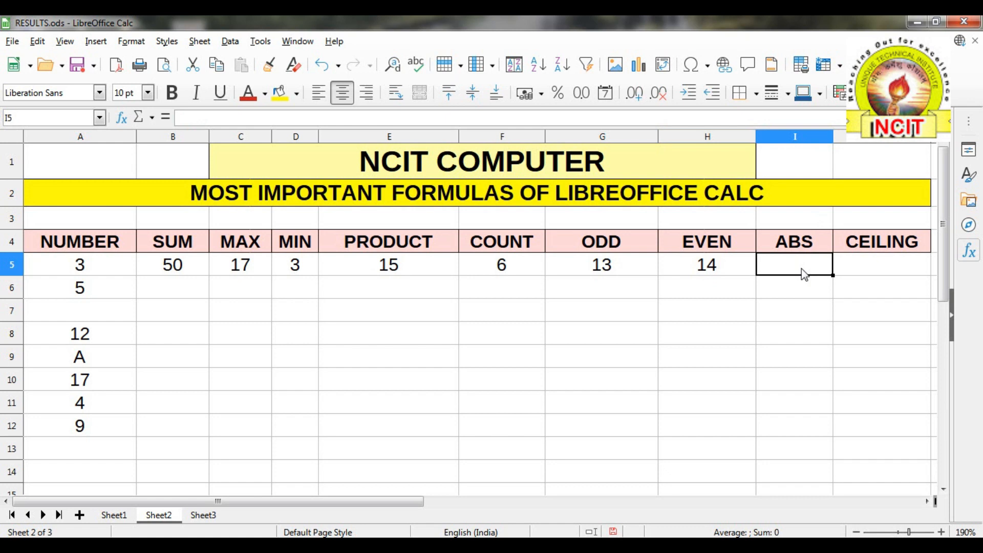
text(=)
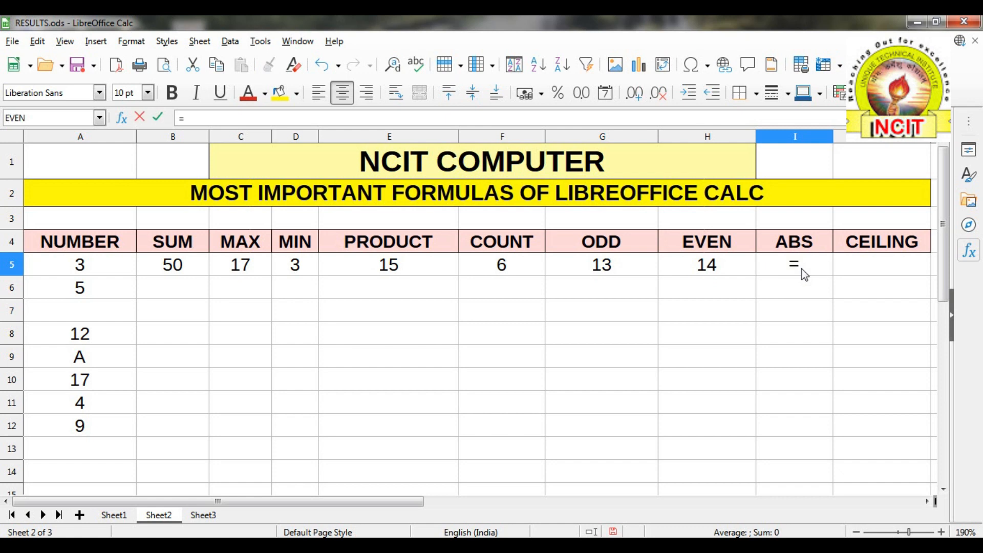
text(ABS(-5))
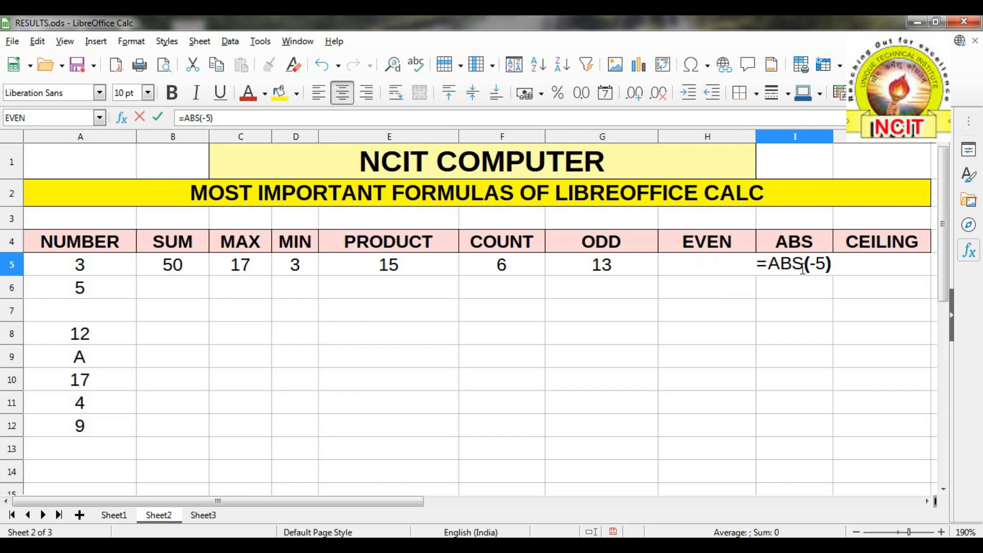
key(Return)
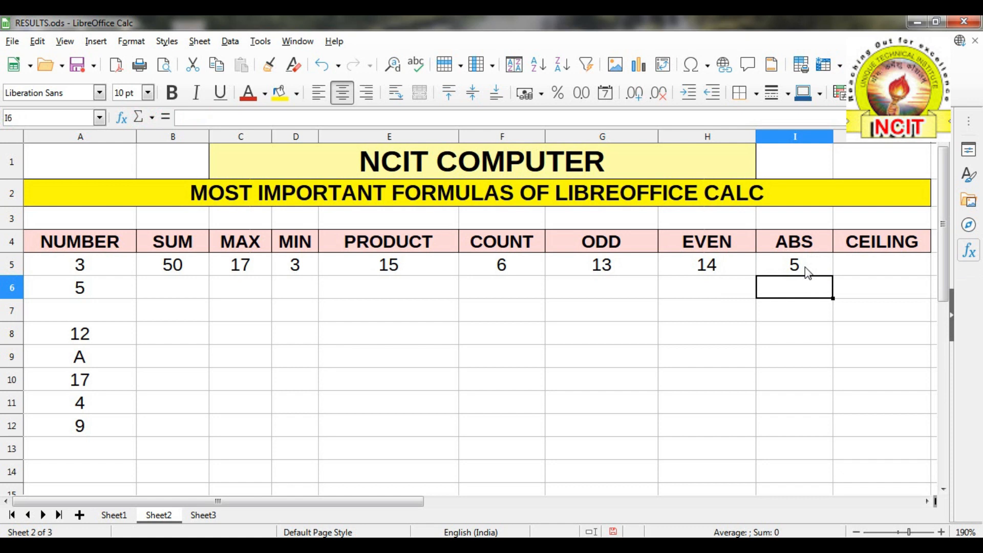
Replace the formula in cell I5 with the plain subtraction =5-8.
click(805, 267)
text(=)
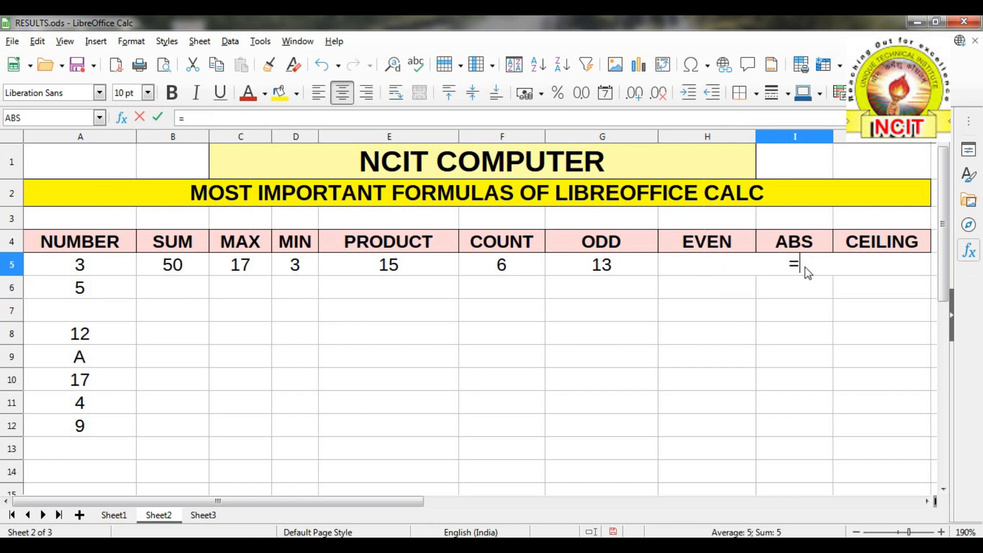
text(ABS()
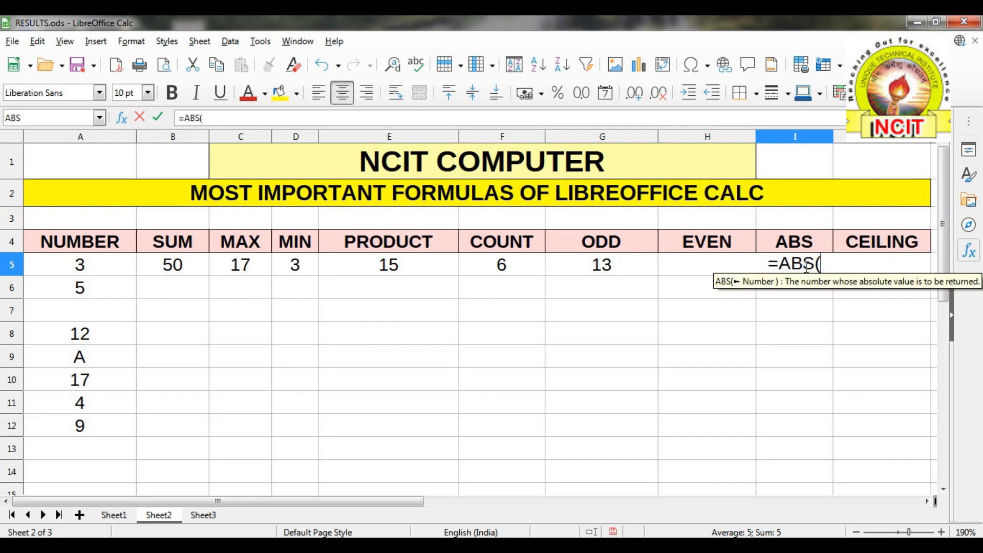
text(5-)
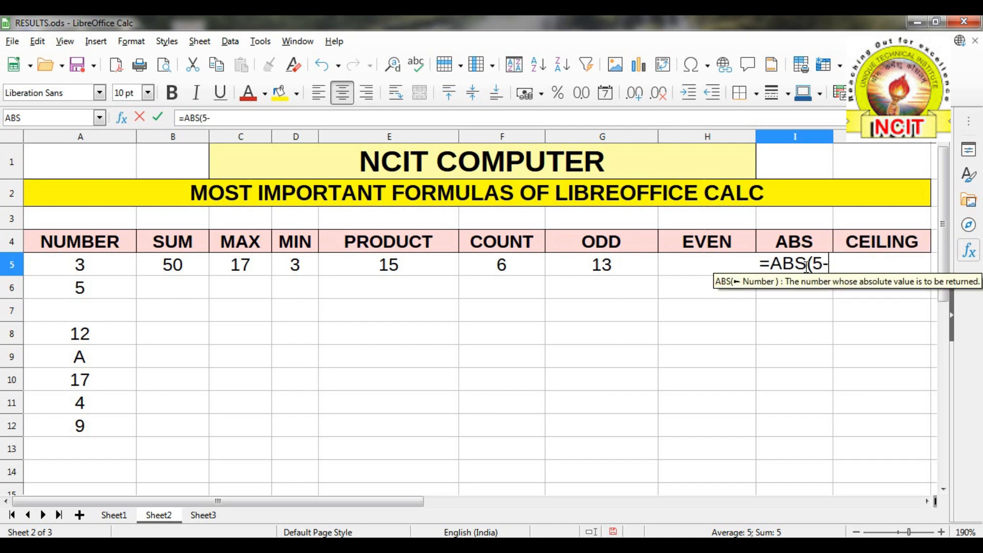
text(8))
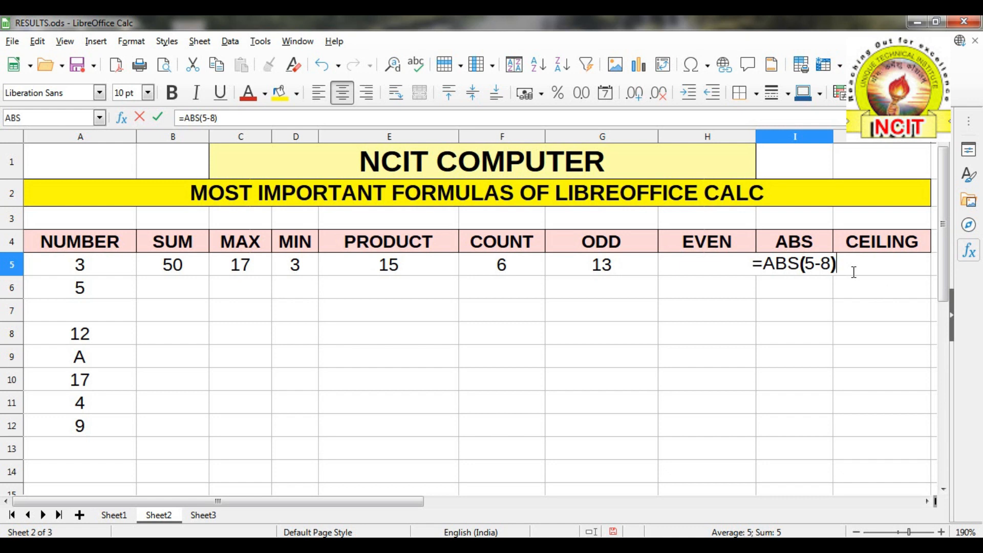
key(BackSpace)
key(BackSpace)
key(BackSpace)
key(BackSpace)
key(BackSpace)
key(BackSpace)
key(BackSpace)
key(BackSpace)
text(5-8)
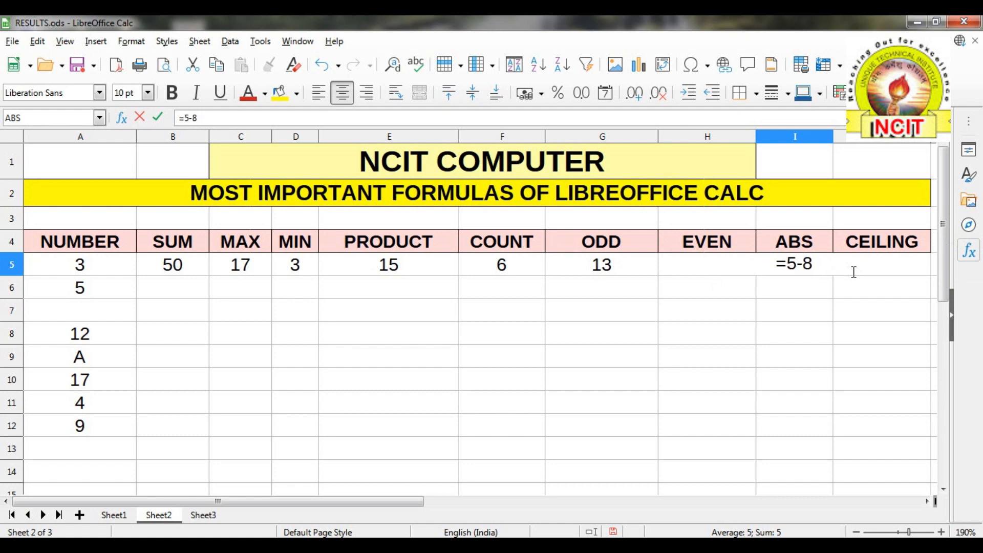
key(Return)
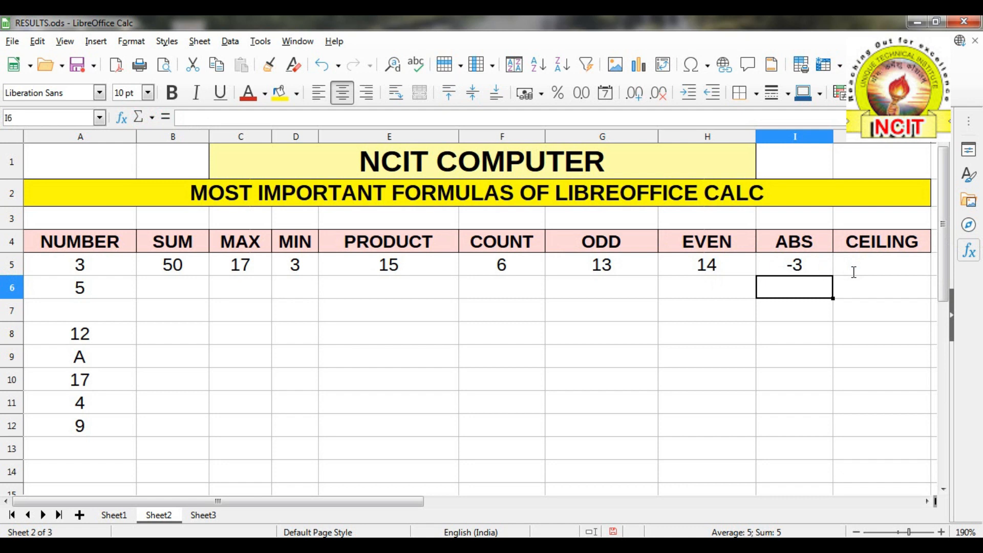
Wrap the subtraction in cell I5 in the ABS function so the formula reads =ABS(5-8).
click(801, 268)
text(=ABS)
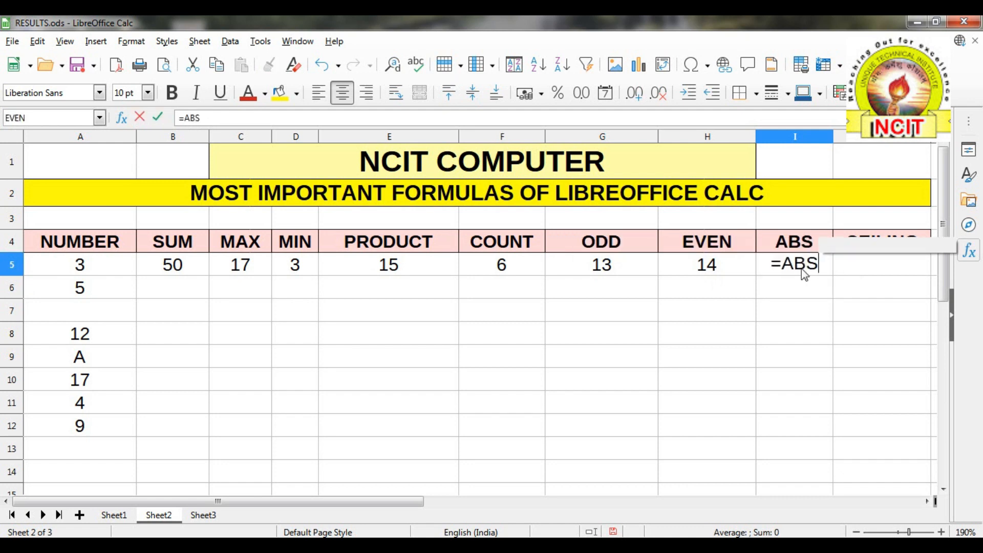
key(Escape)
double_click(779, 270)
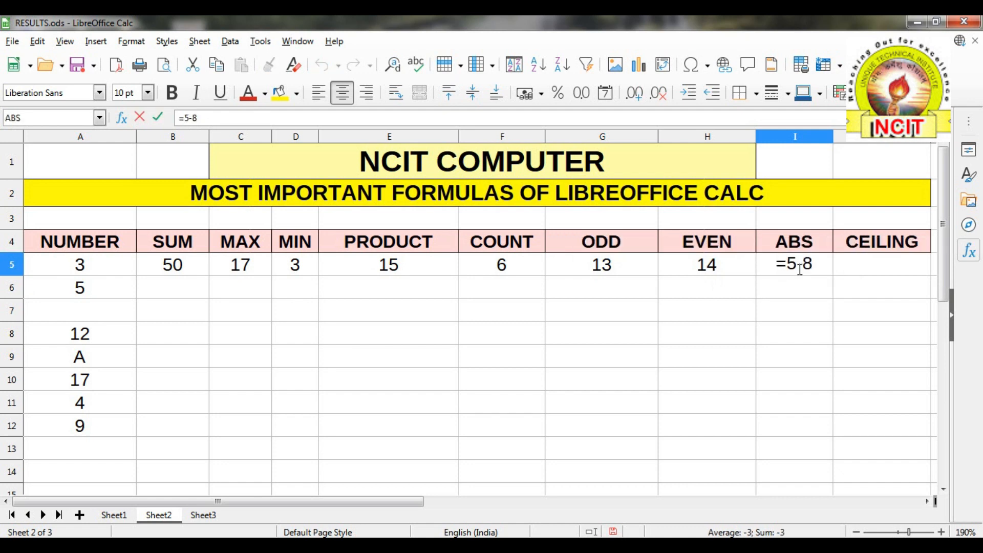
text(ABS)
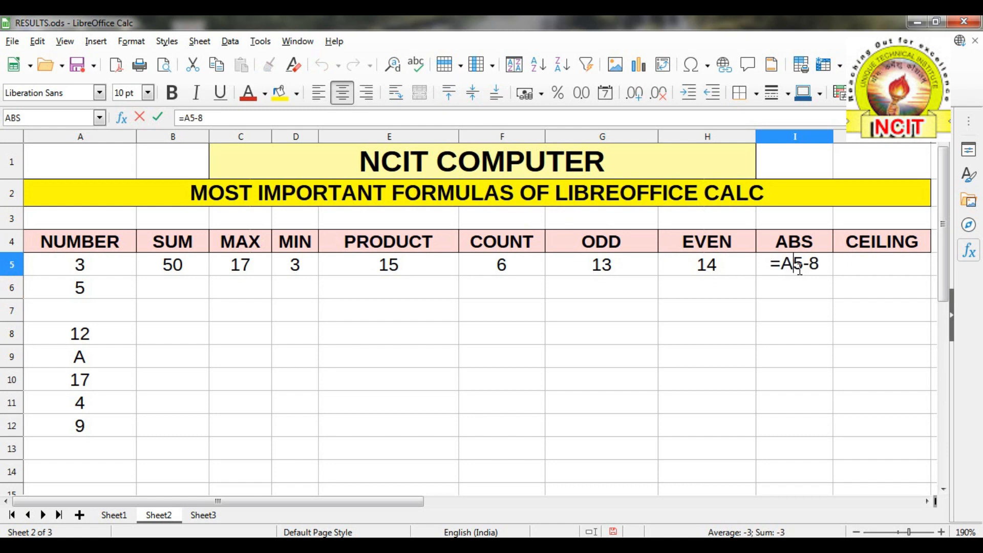
text(()
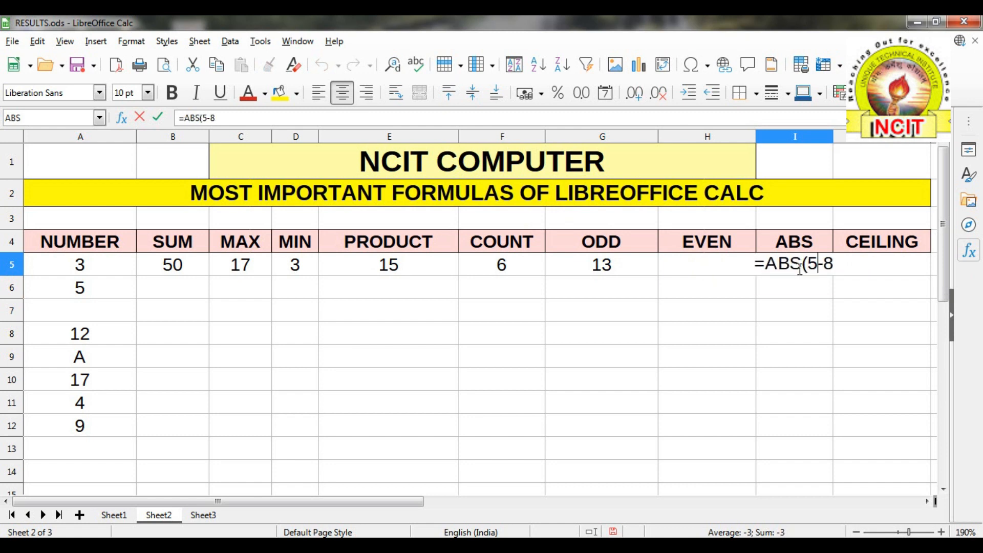
key(End)
text())
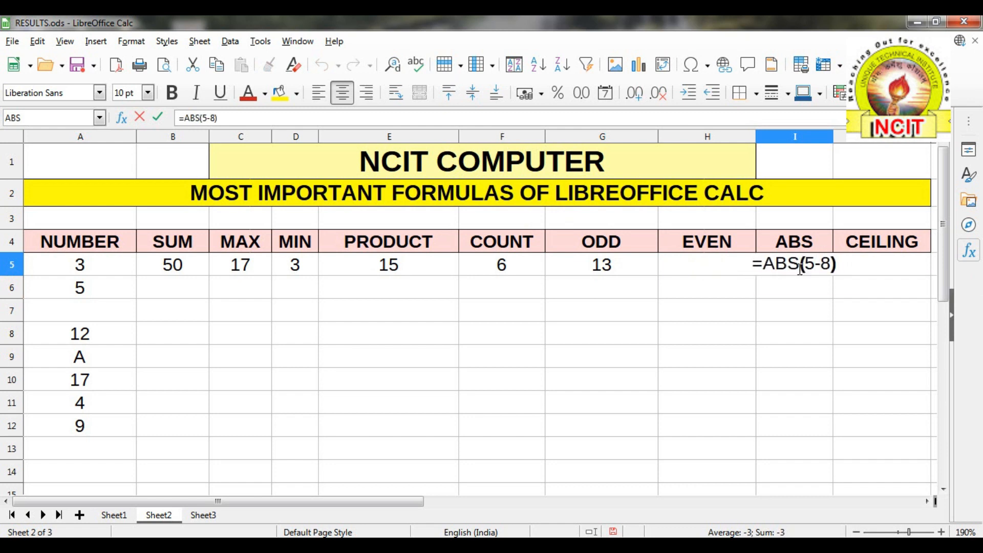
key(Return)
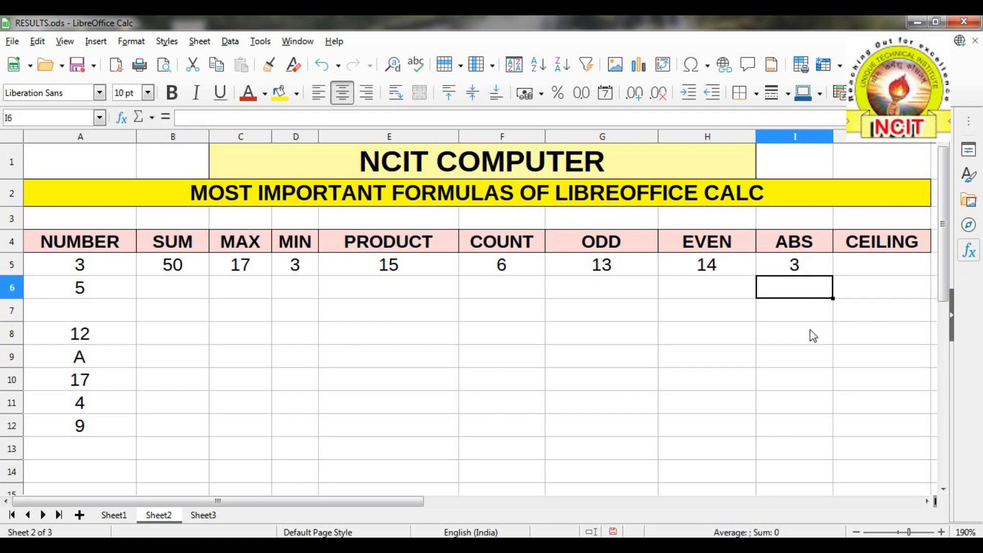
click(803, 267)
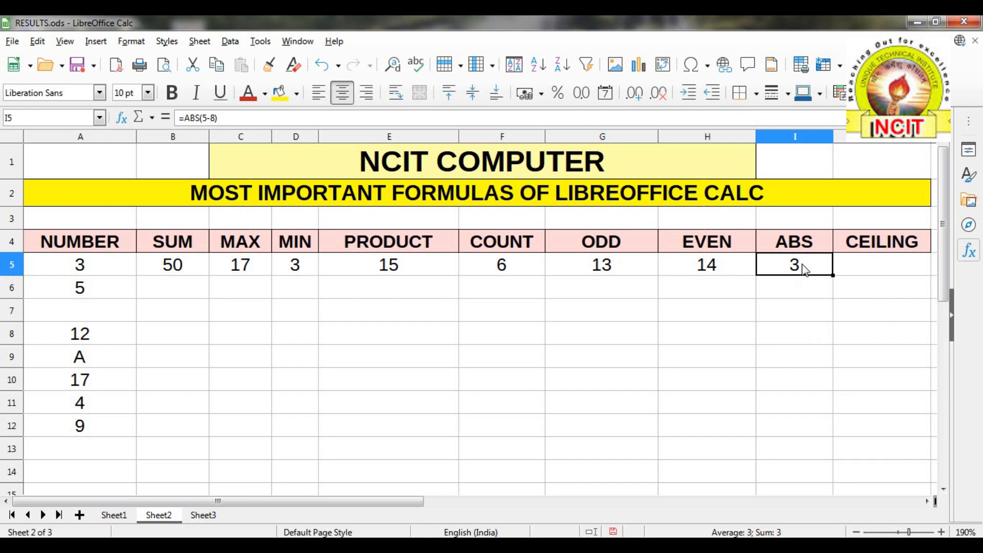
key(Right)
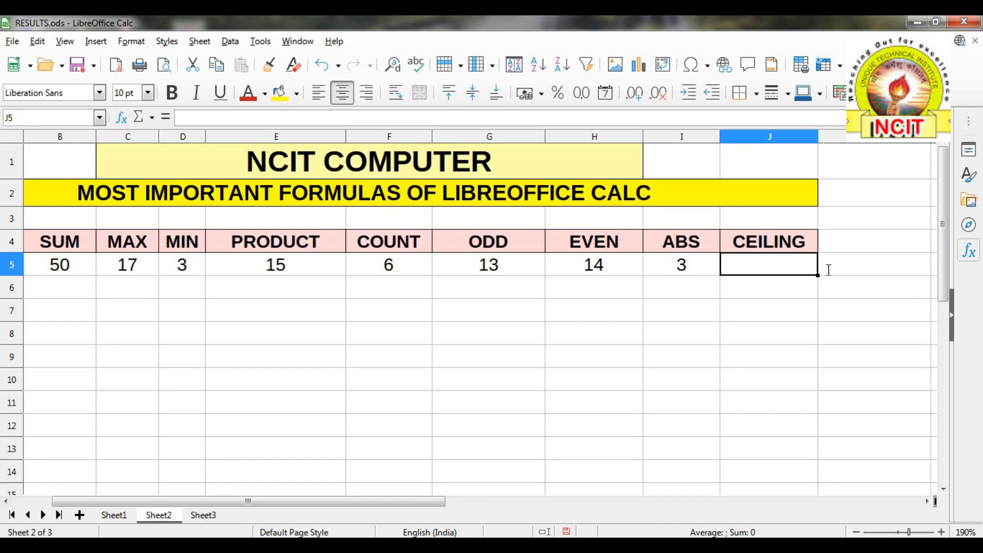
text(=)
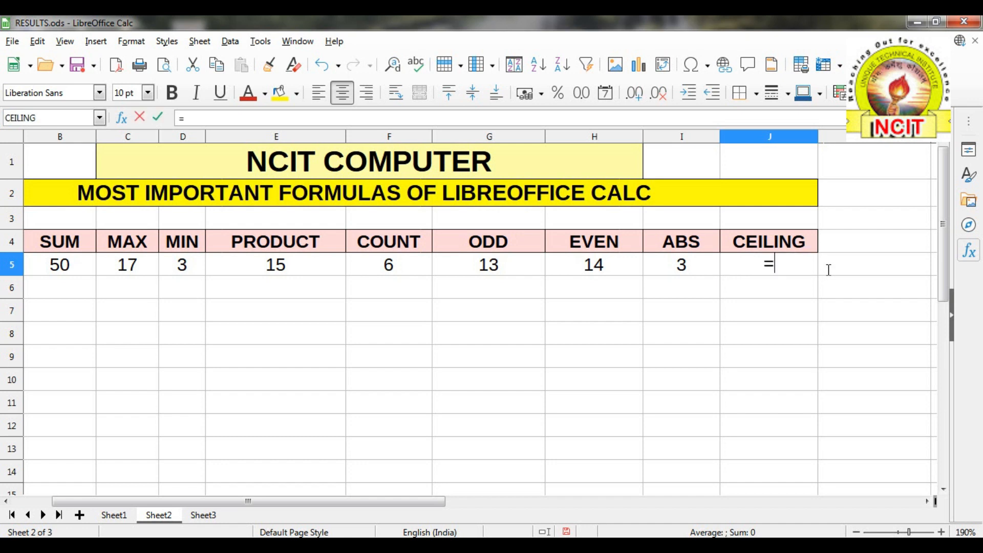
text(10/3)
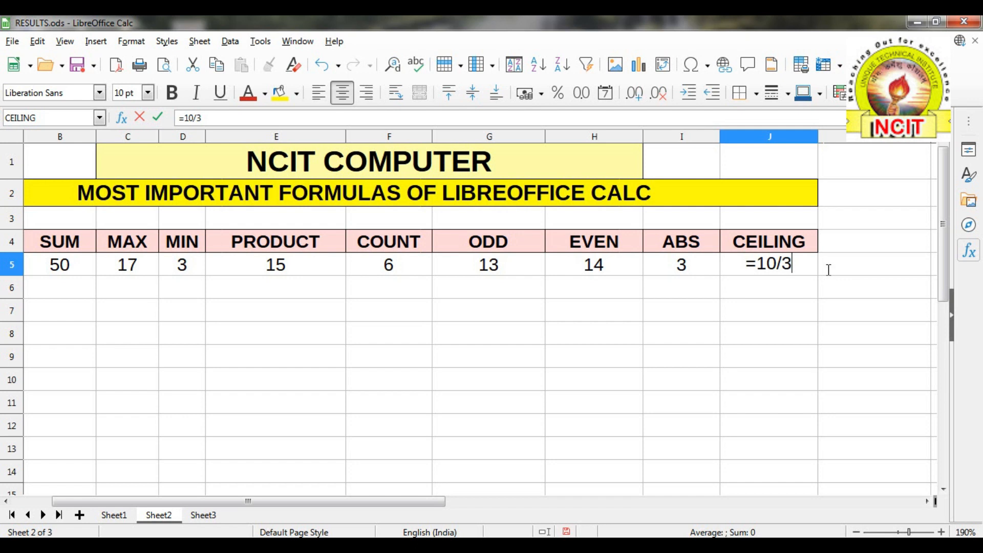
key(BackSpace)
key(BackSpace)
key(BackSpace)
key(BackSpace)
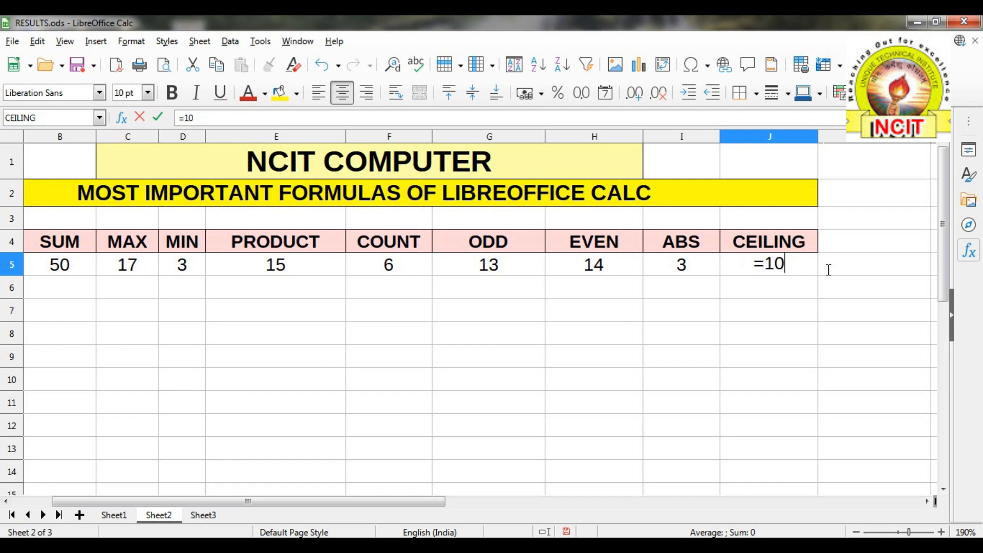
Round 10 up to a multiple of 3 by entering =CEILING(10,3) in cell J5.
text(CE)
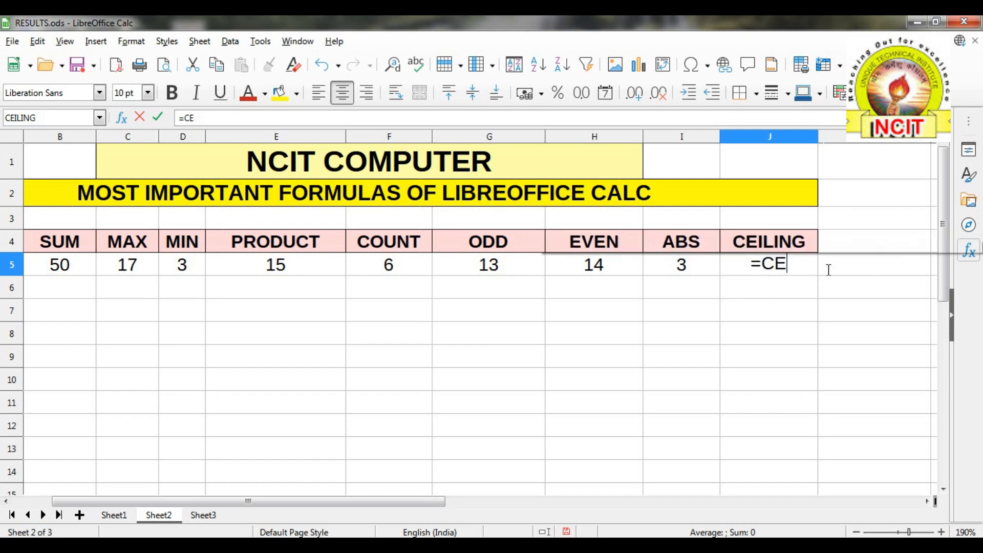
text(ILING()
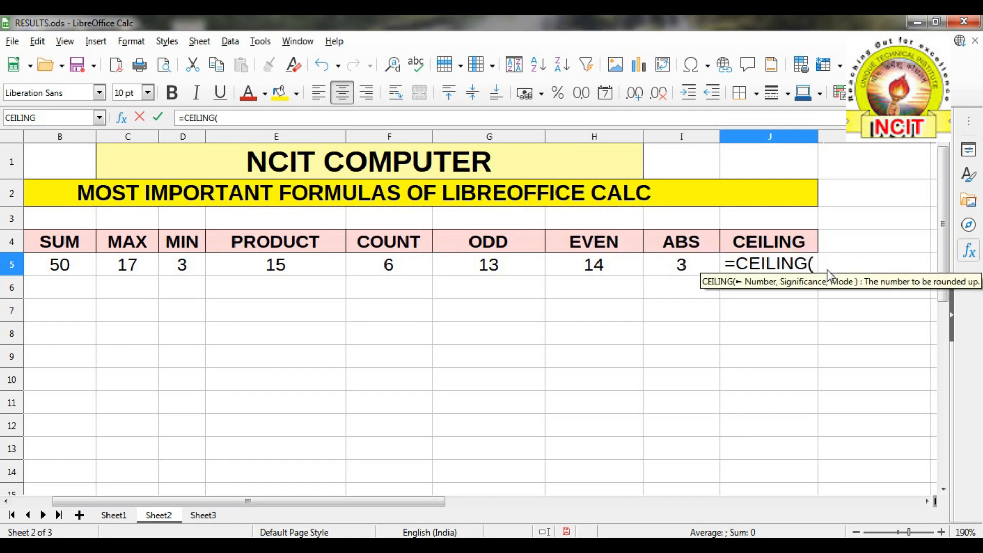
text(1)
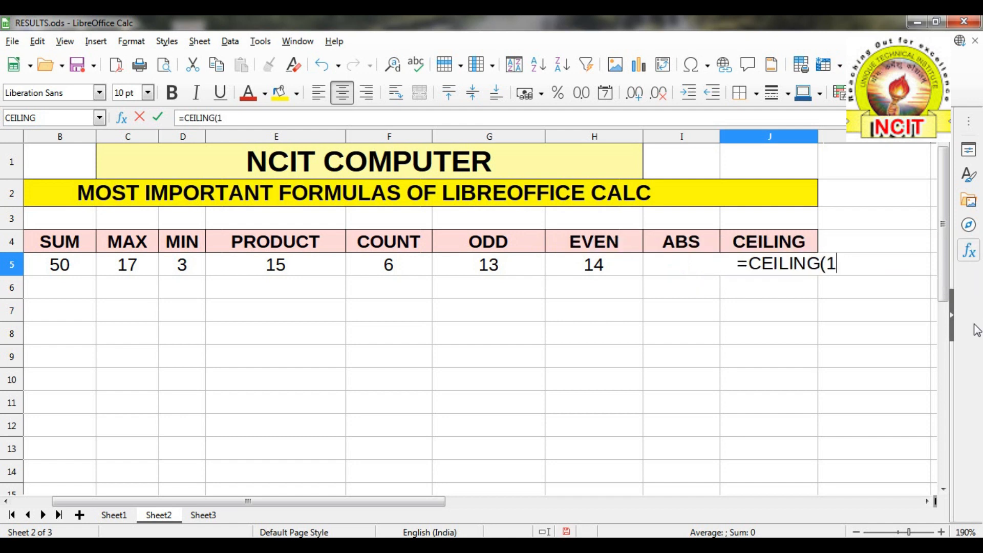
text(0,3))
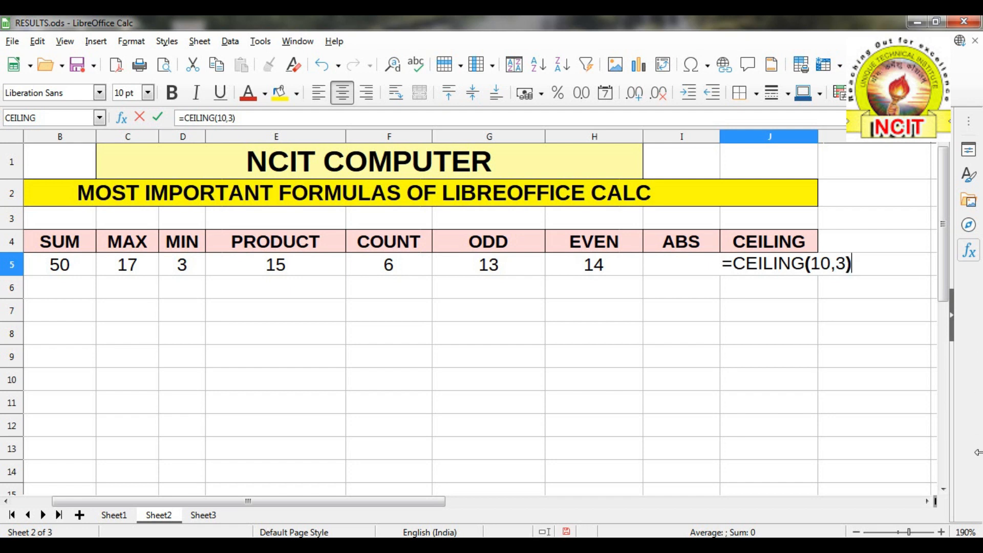
key(Return)
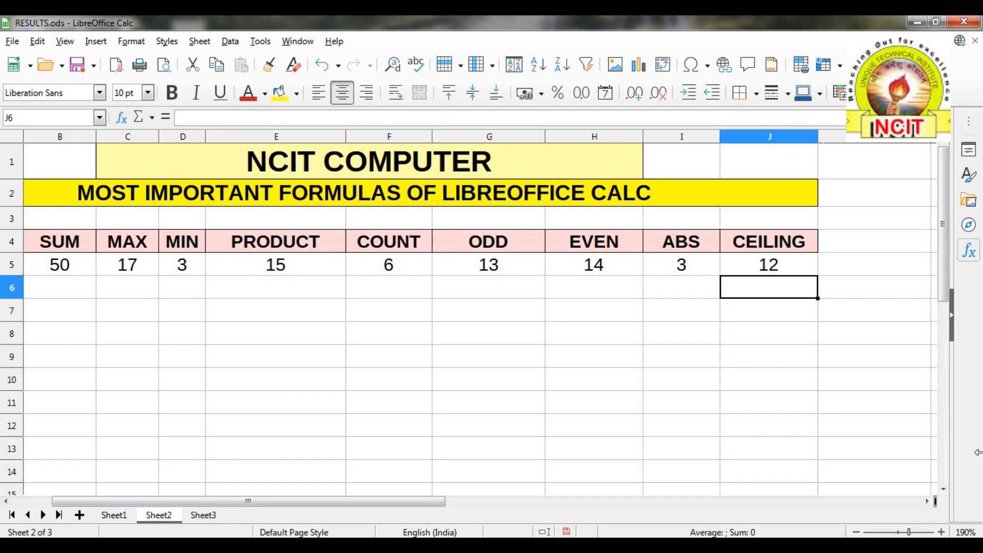
Replace the formula in cell J5 with =CEILING(15,2) to round 15 up to a multiple of 2.
key(Up)
key(Delete)
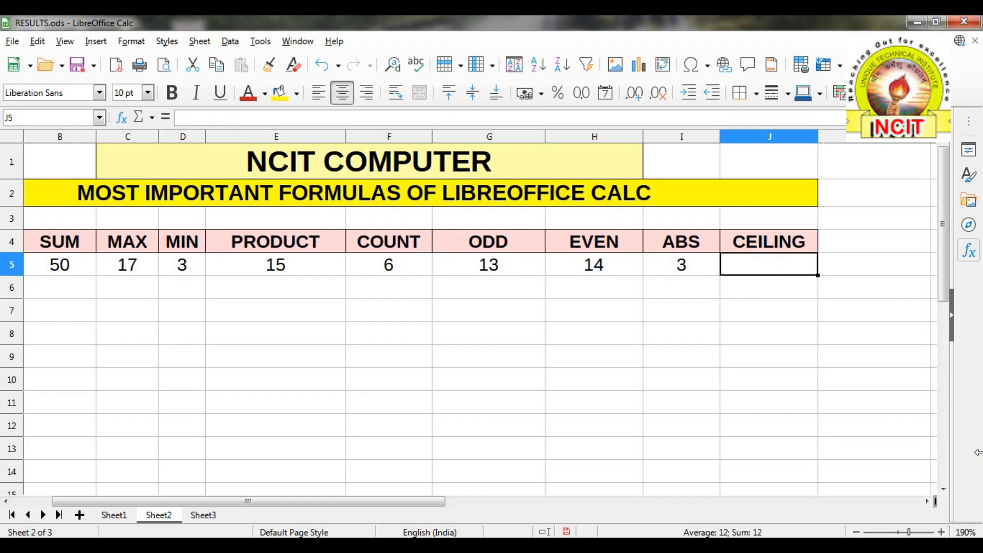
text(=)
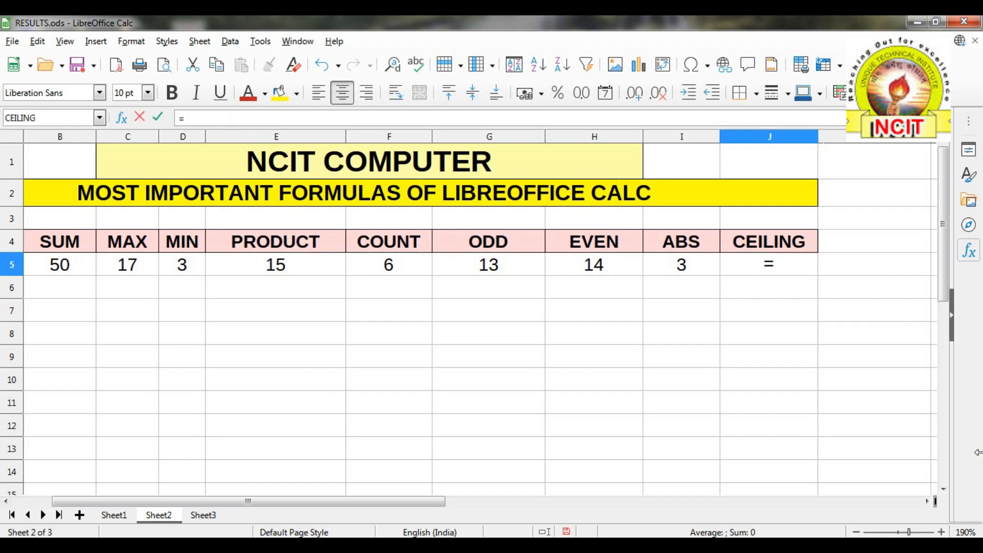
text(CE)
key(Return)
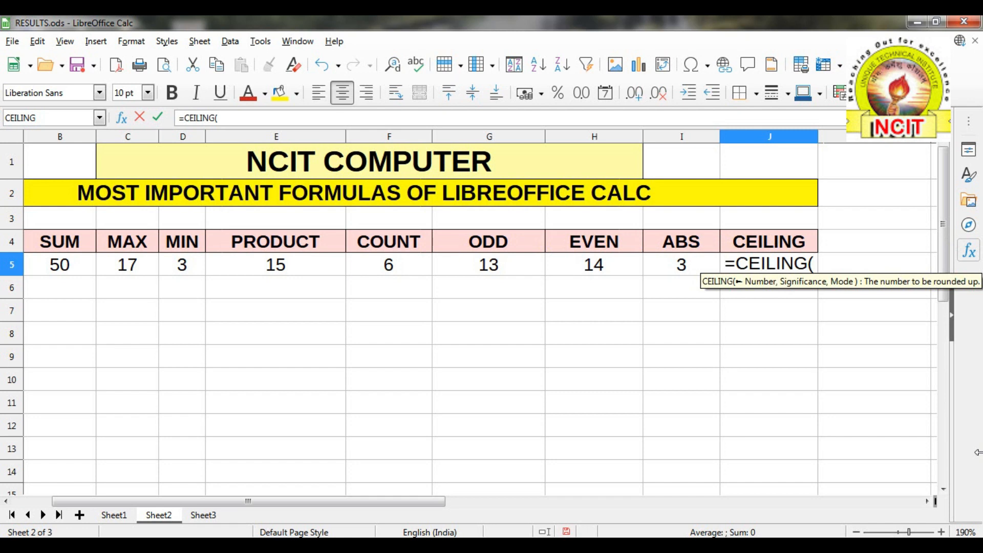
text(15)
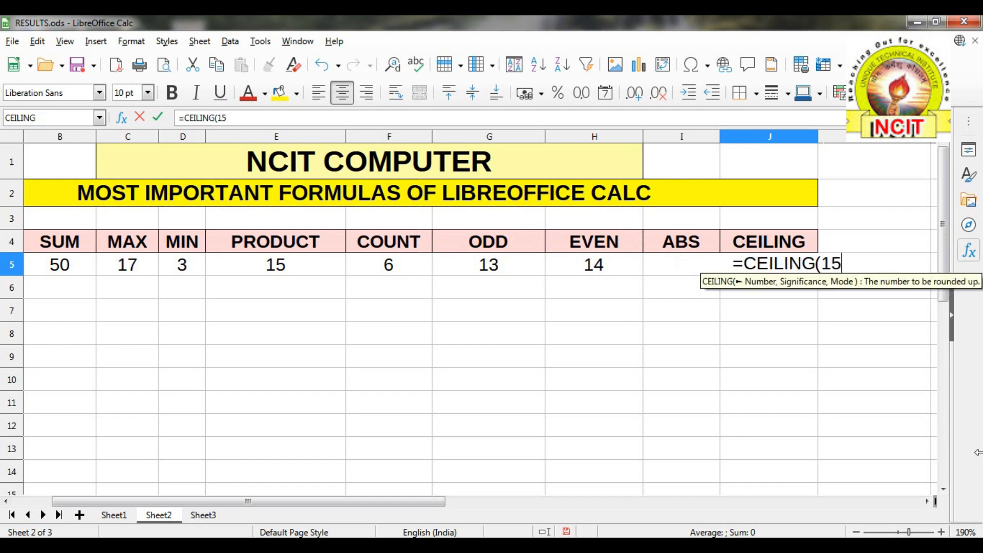
text(,2)
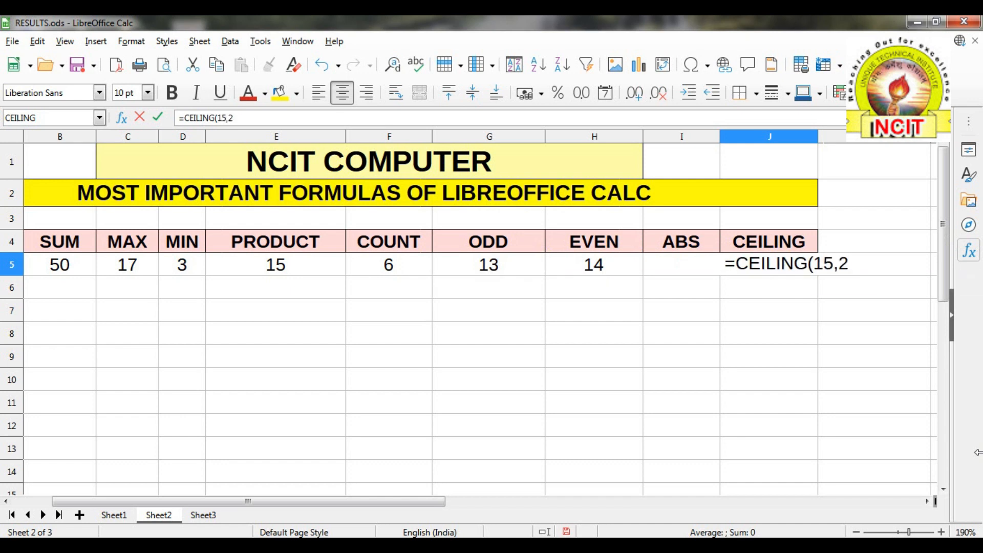
text())
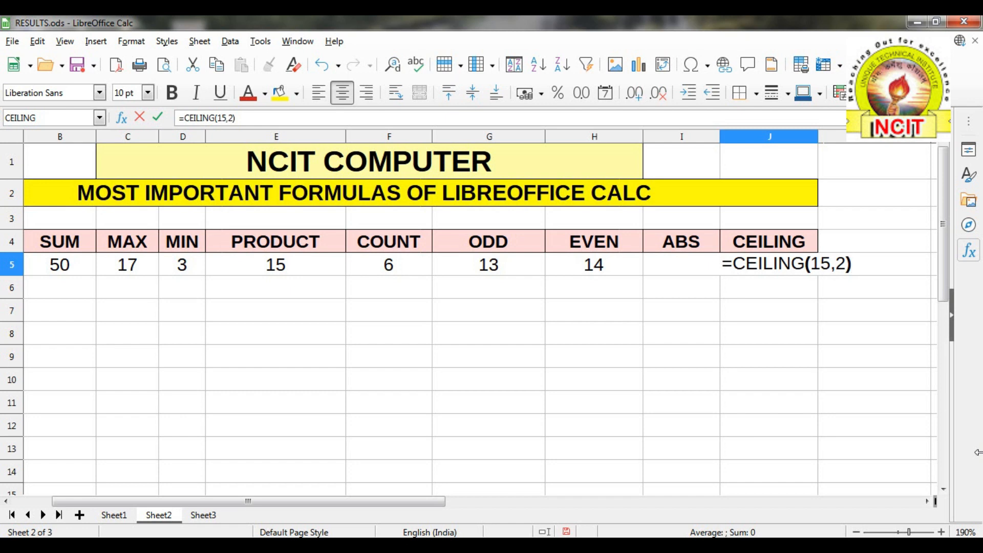
key(Return)
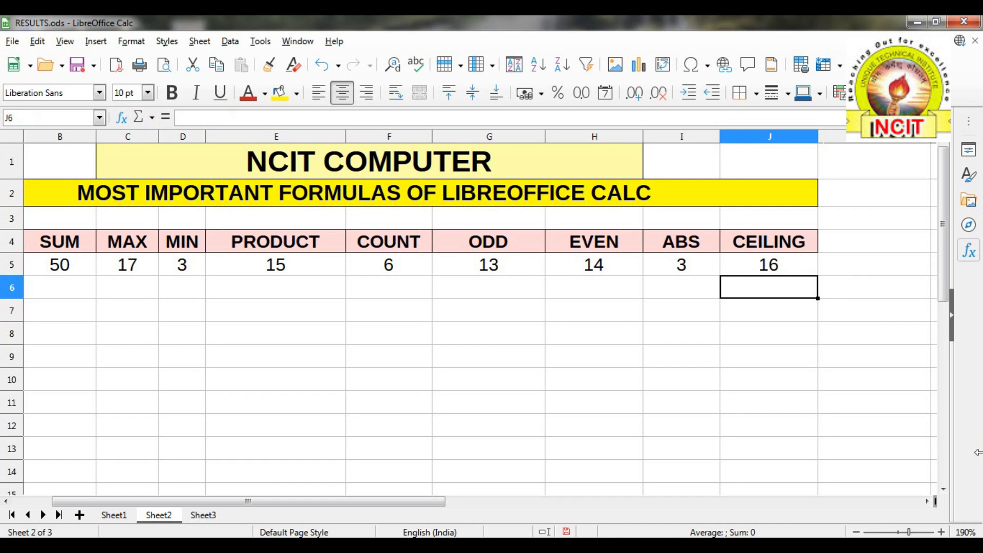
key(Left)
key(Left)
key(Left)
key(Left)
key(Left)
key(Left)
key(Left)
key(Left)
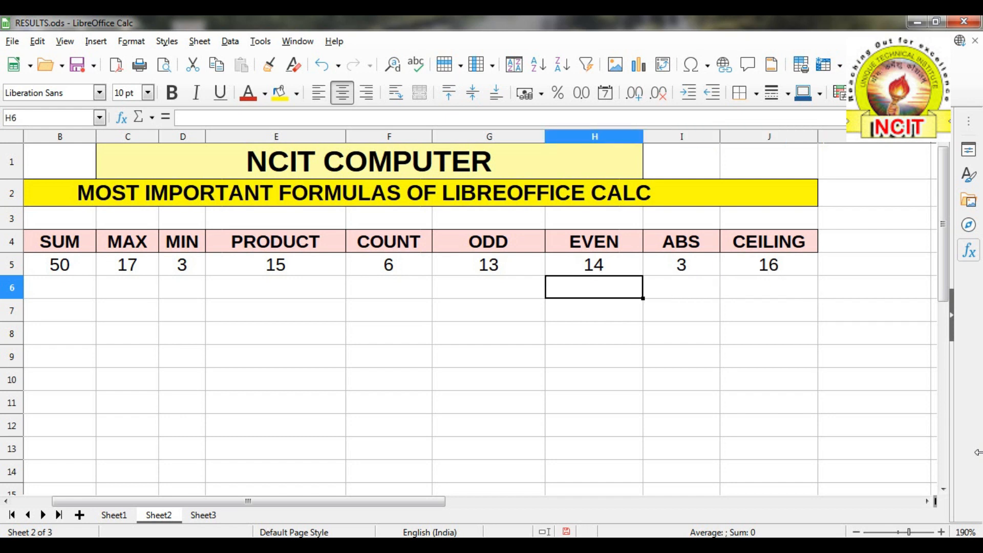